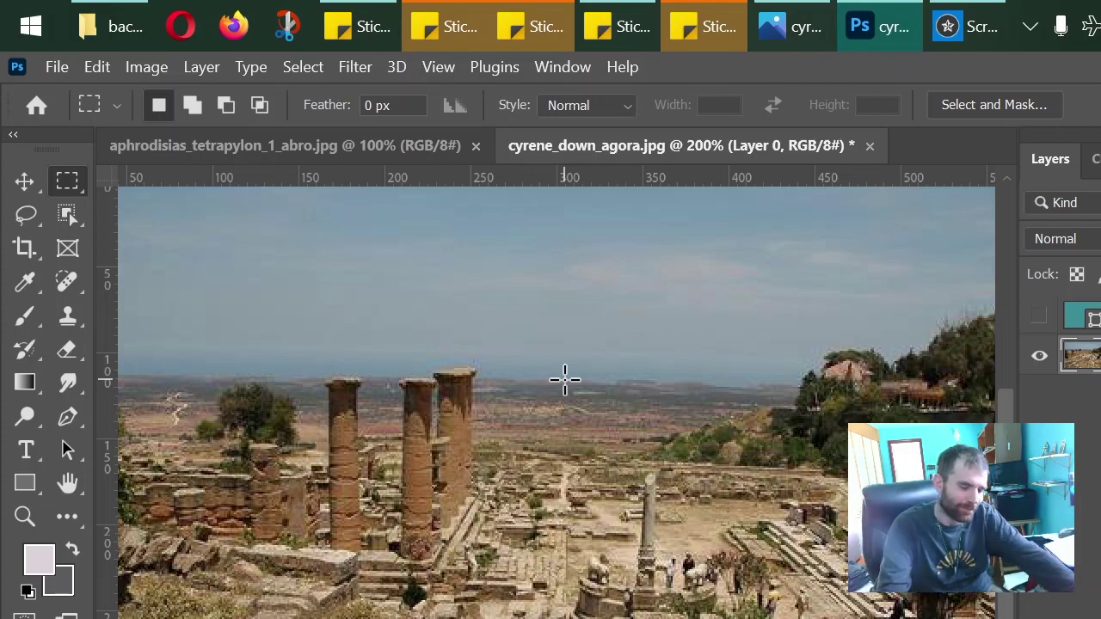
Step: Show the teal overlay and outline the two leftmost tall columns and the stones between their bases with a freehand Lasso selection
left_click(1039, 316)
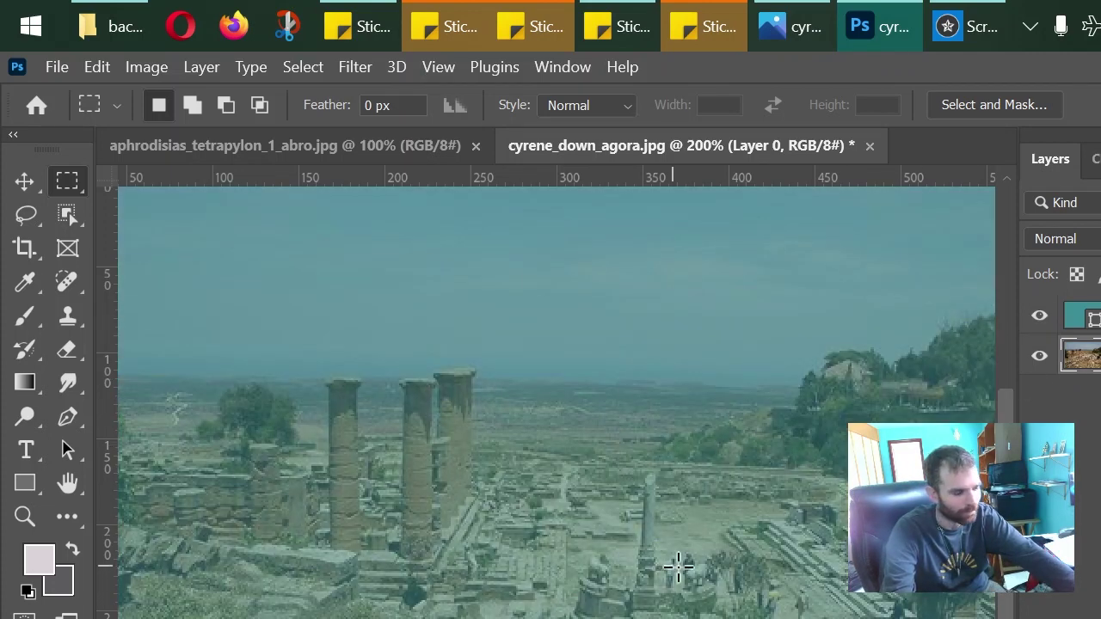
key("l")
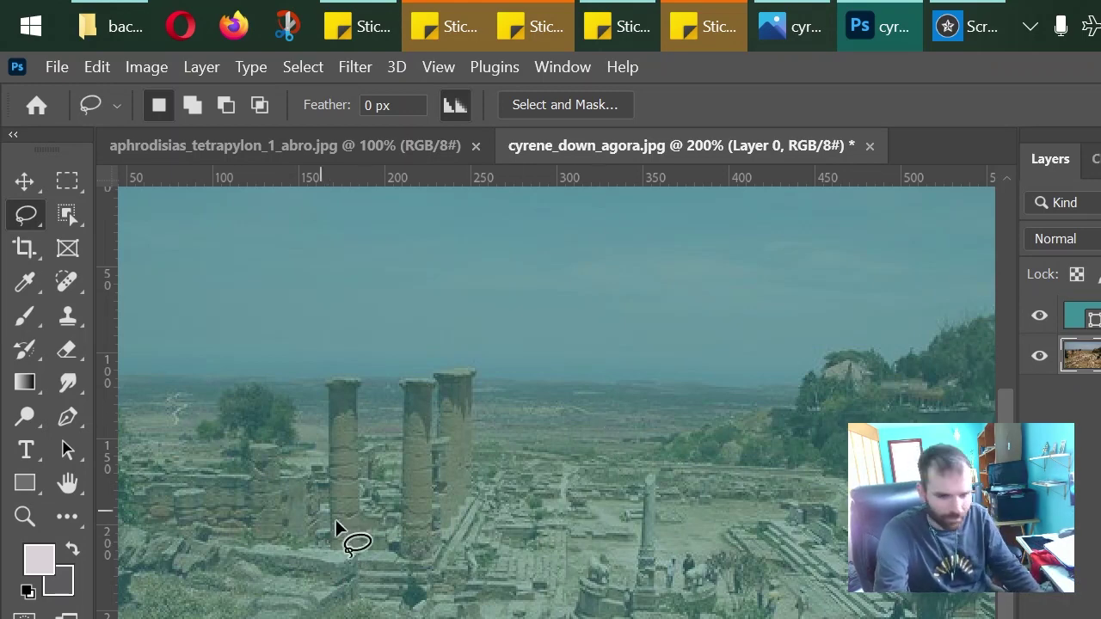
left_click(1039, 317)
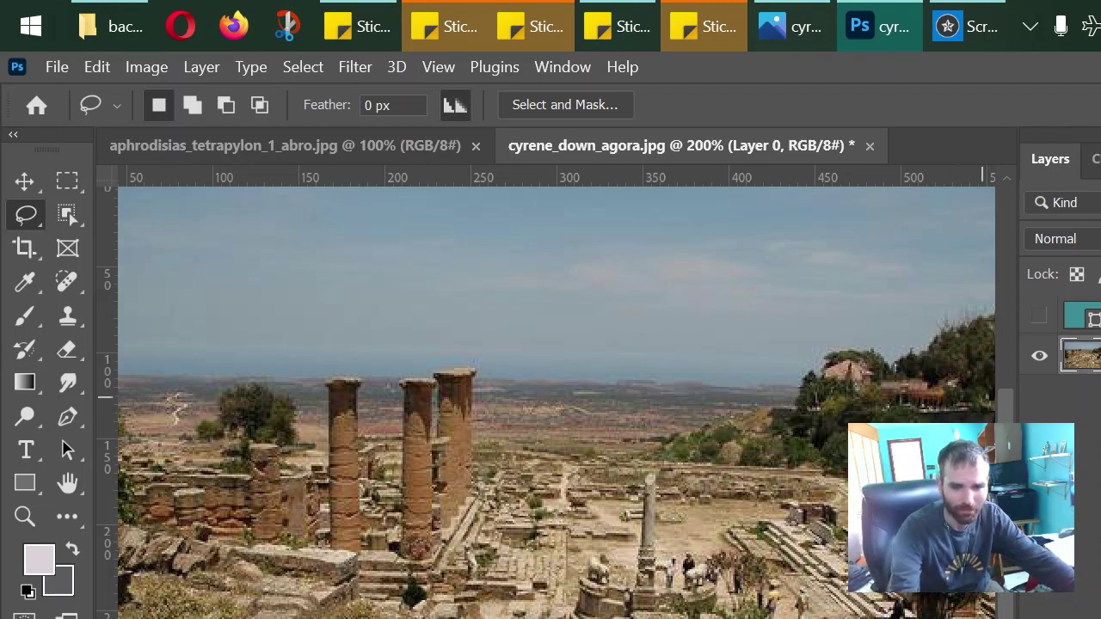
left_click(1039, 315)
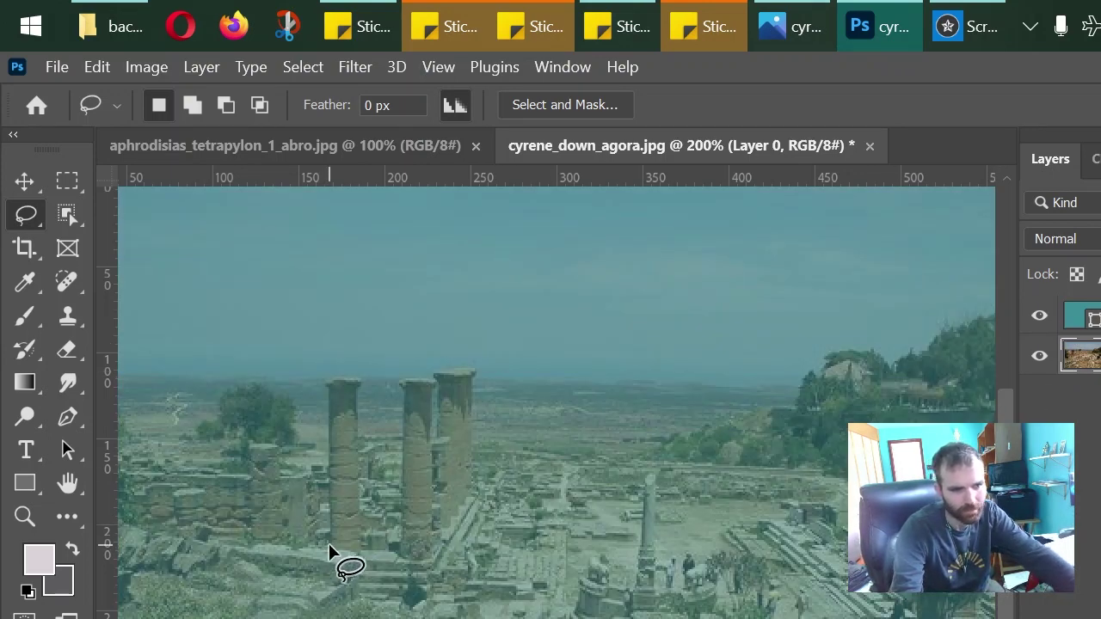
mouse_move(329, 543)
left_mouse_down()
mouse_move(330, 398)
mouse_move(359, 384)
mouse_move(362, 542)
mouse_move(384, 532)
mouse_move(394, 545)
mouse_move(405, 378)
mouse_move(431, 378)
mouse_move(429, 554)
mouse_move(328, 543)
mouse_move(342, 546)
left_mouse_up()
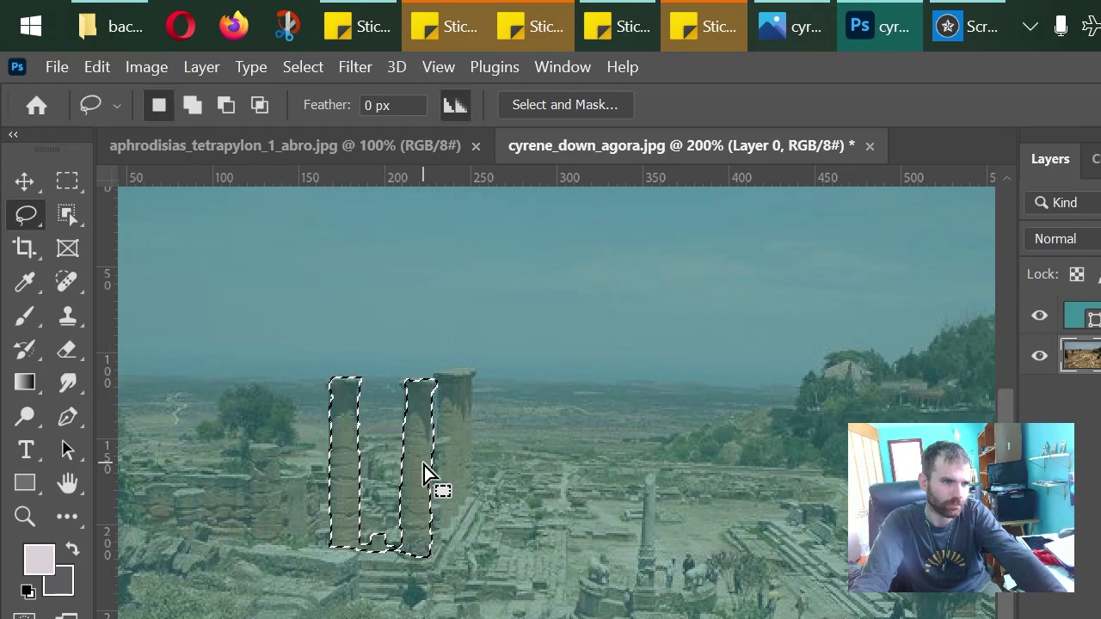
Step: Copy the selected columns from the photo to a new layer
key("m")
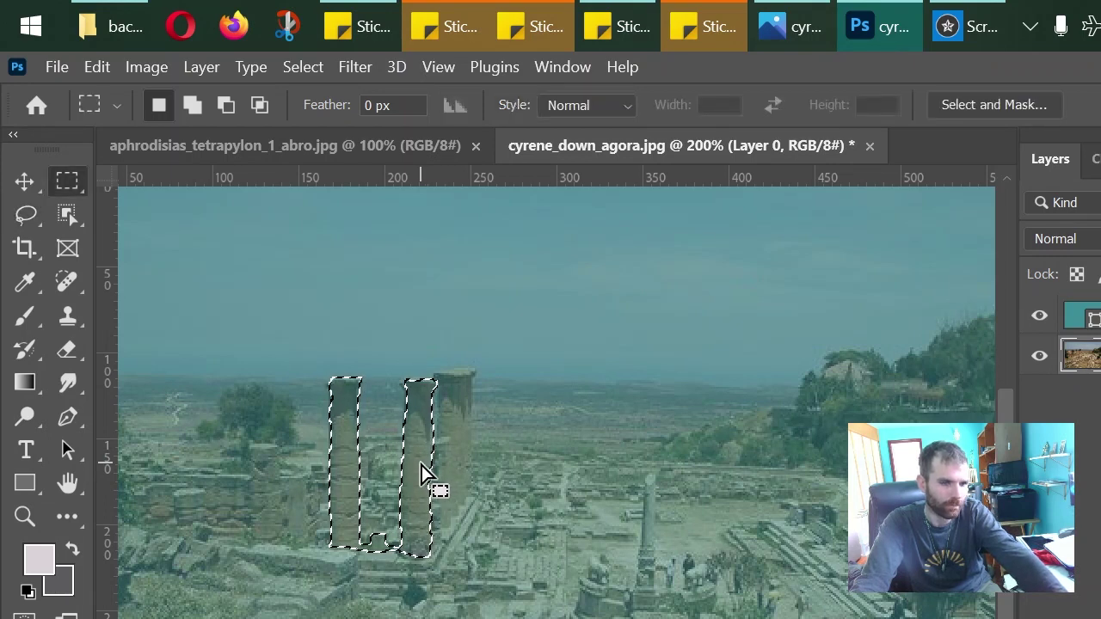
right_click(412, 450)
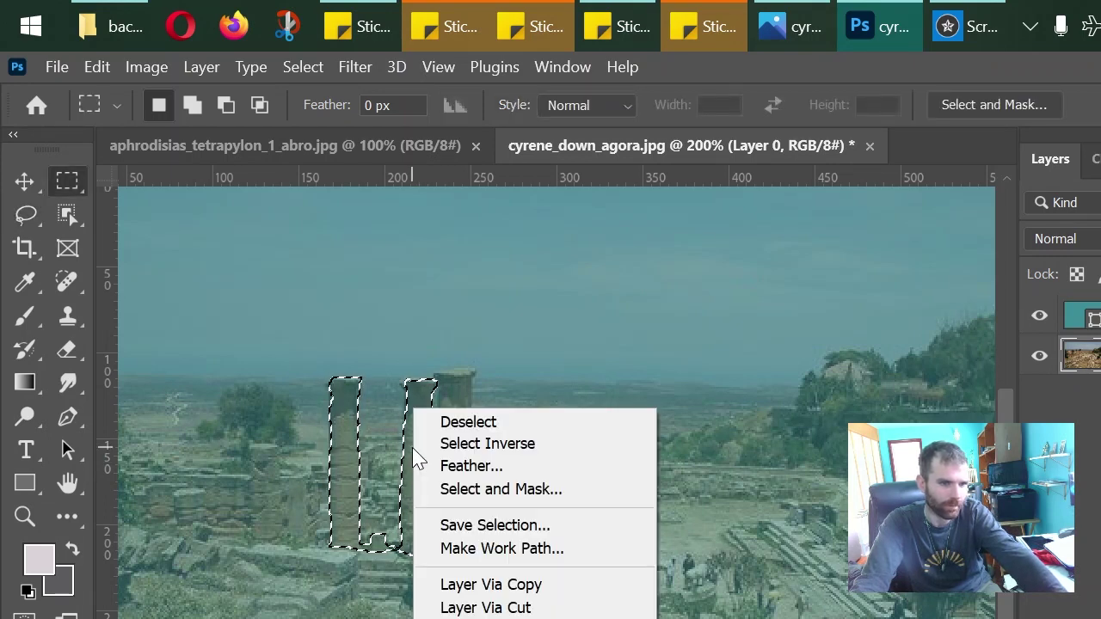
left_click(564, 587)
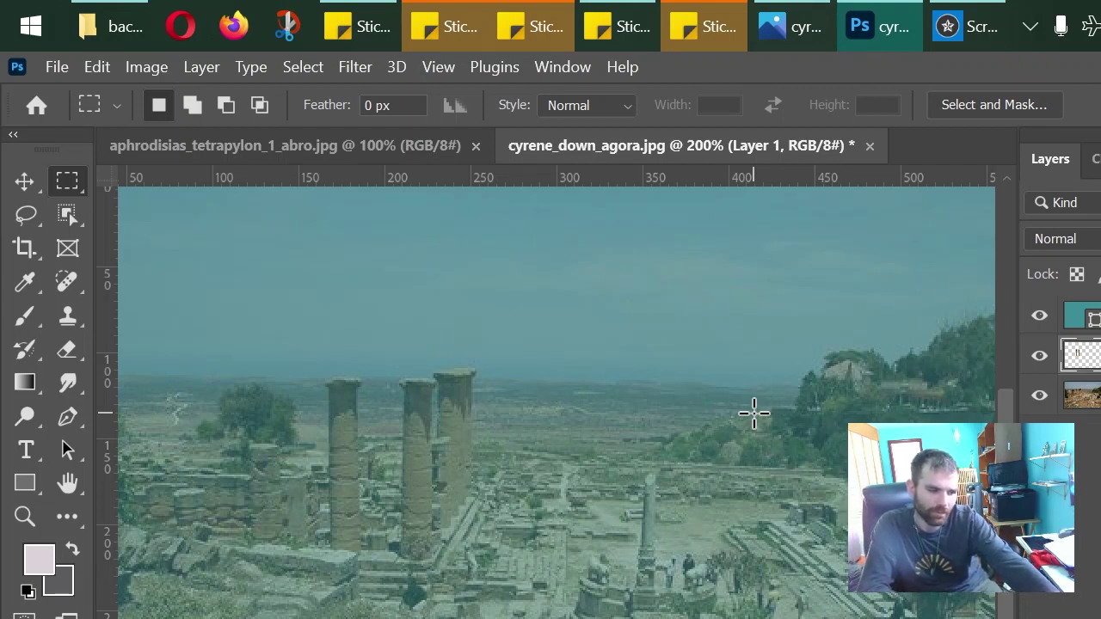
Step: Raise the columns layer above the teal overlay and briefly toggle the overlay's visibility to compare
key("ctrl+bracketright")
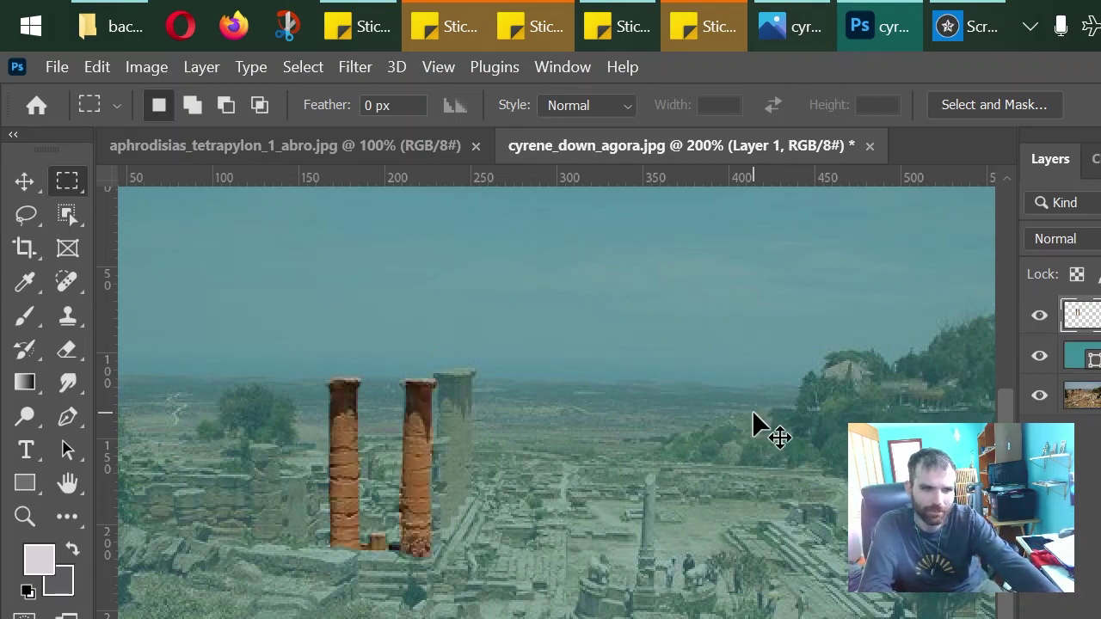
key("ctrl+bracketleft")
key("ctrl+bracketright")
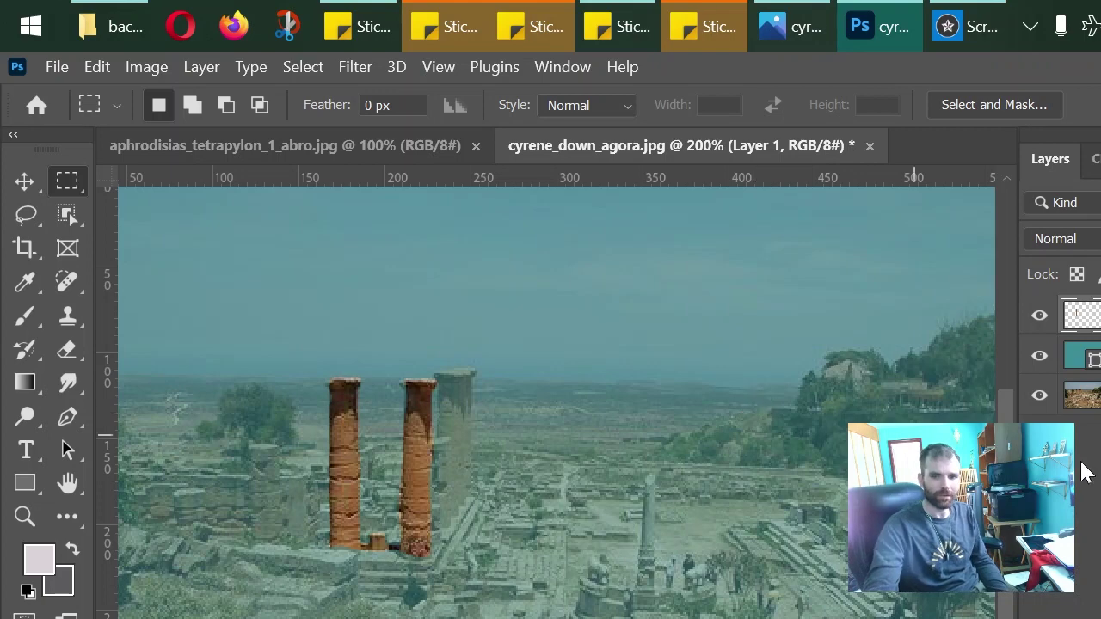
left_click(1039, 356)
left_click(1039, 356)
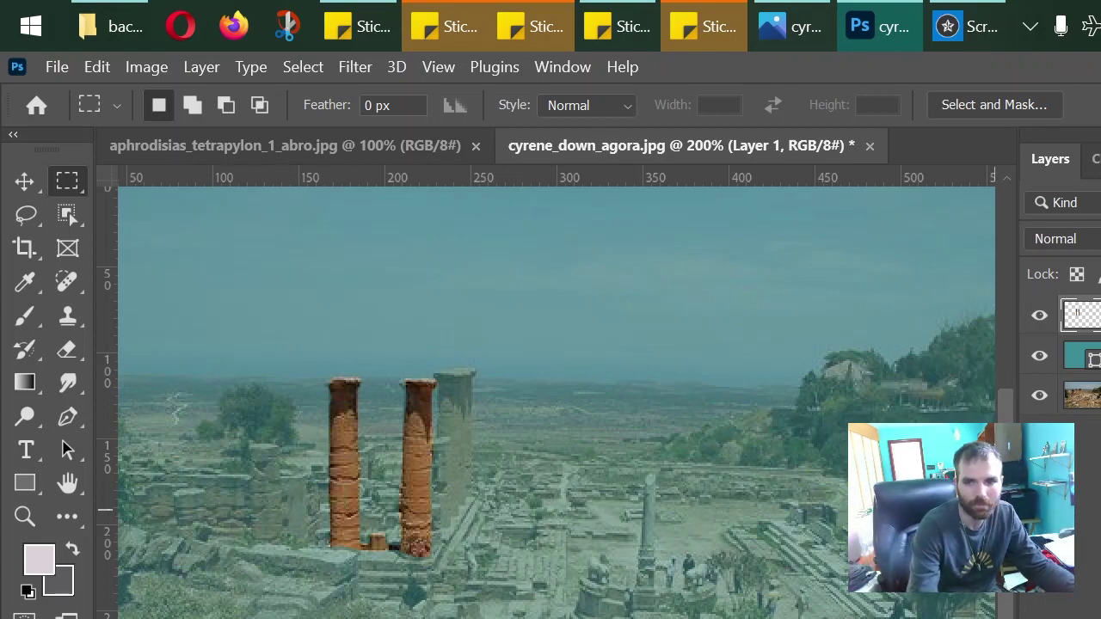
Step: Outline the monument with the slender column and its curved base with a freehand Lasso selection on Layer 0
key("alt+shift+bracketleft")
key("l")
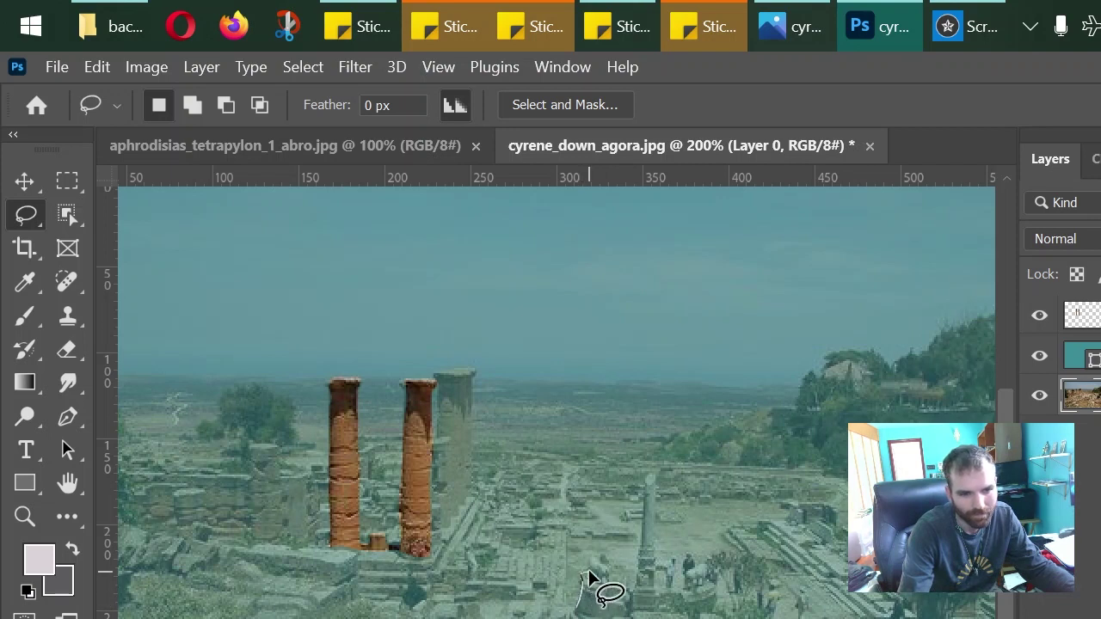
mouse_move(589, 575)
left_mouse_down()
mouse_move(612, 581)
mouse_move(635, 582)
mouse_move(644, 479)
mouse_move(657, 475)
mouse_move(657, 585)
mouse_move(694, 589)
mouse_move(688, 567)
mouse_move(700, 567)
mouse_move(721, 605)
mouse_move(579, 613)
mouse_move(591, 581)
left_mouse_up()
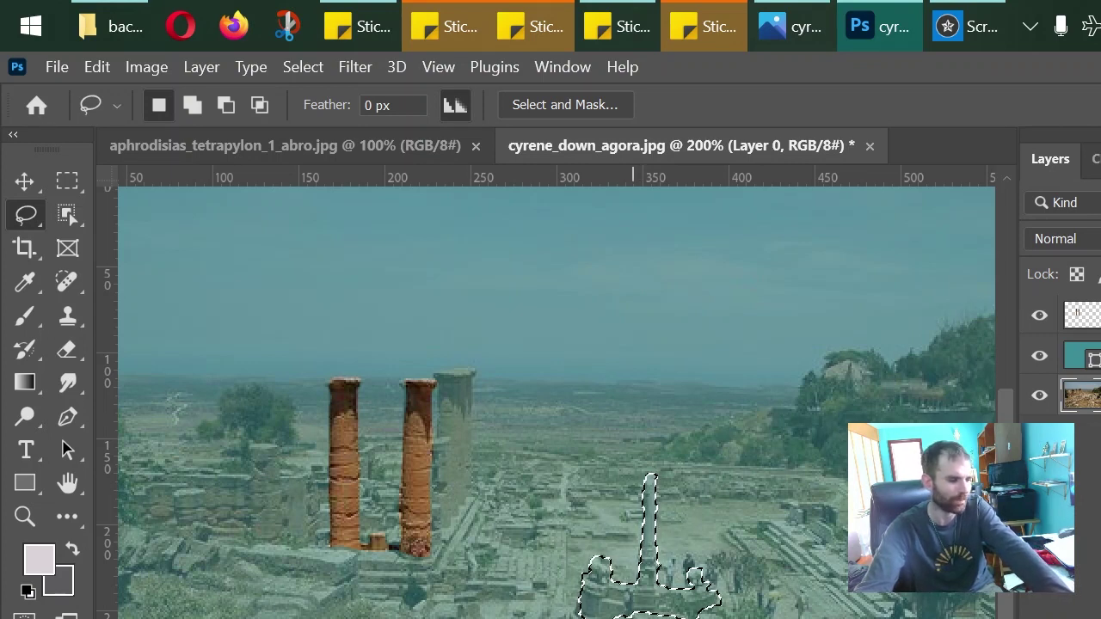
Step: Copy the selected monument to a new layer and bring it to the top of the layer stack
key("ctrl+j")
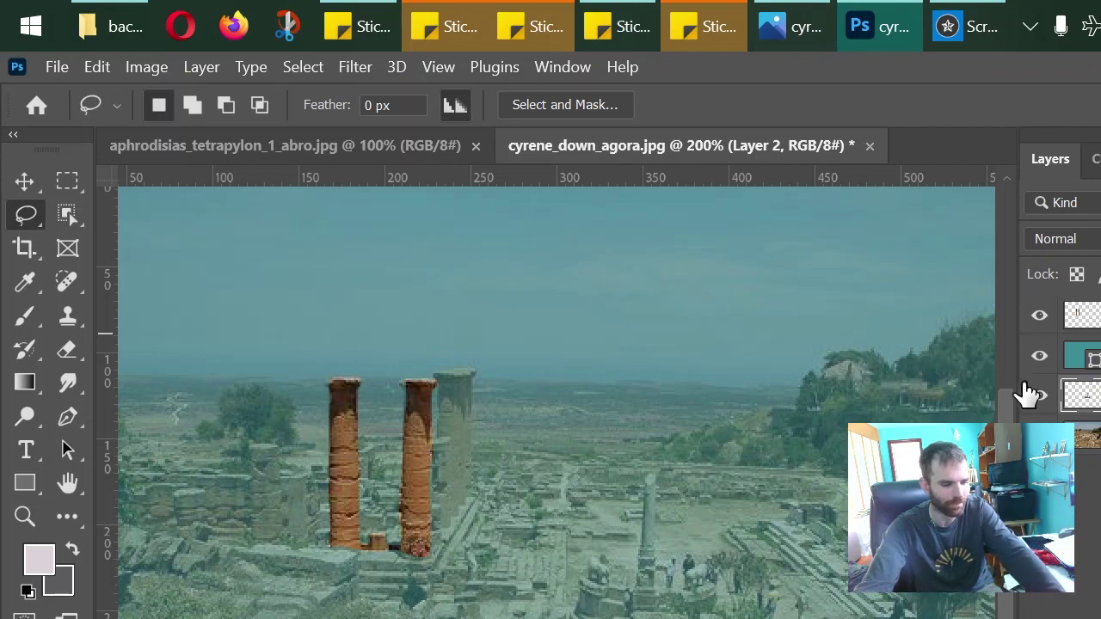
key("ctrl+shift+bracketright")
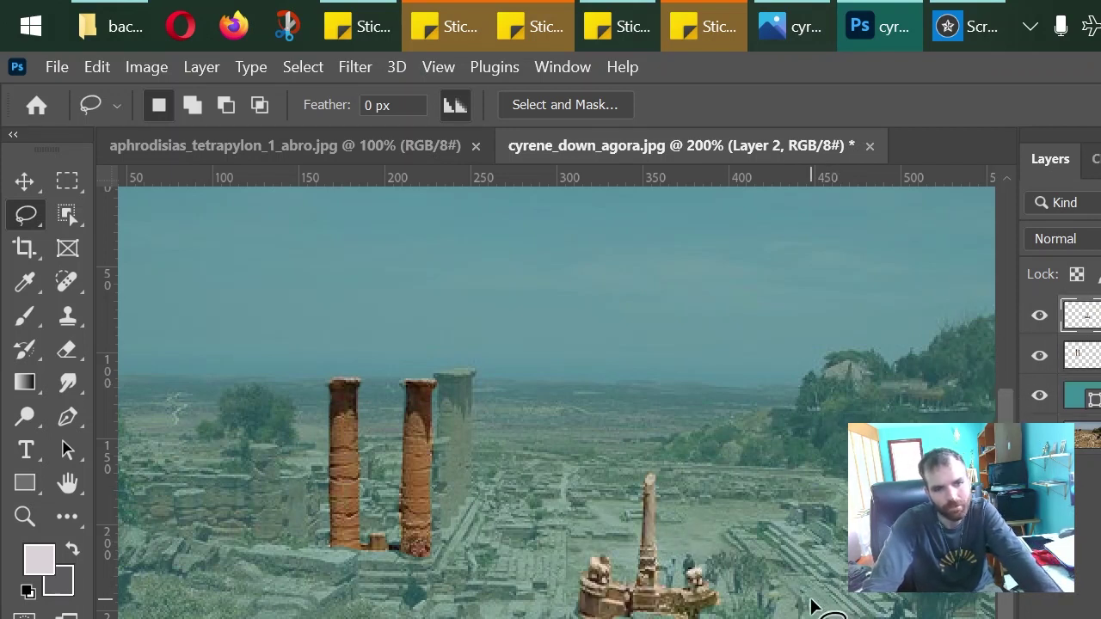
scroll(813, 606, "down", 1)
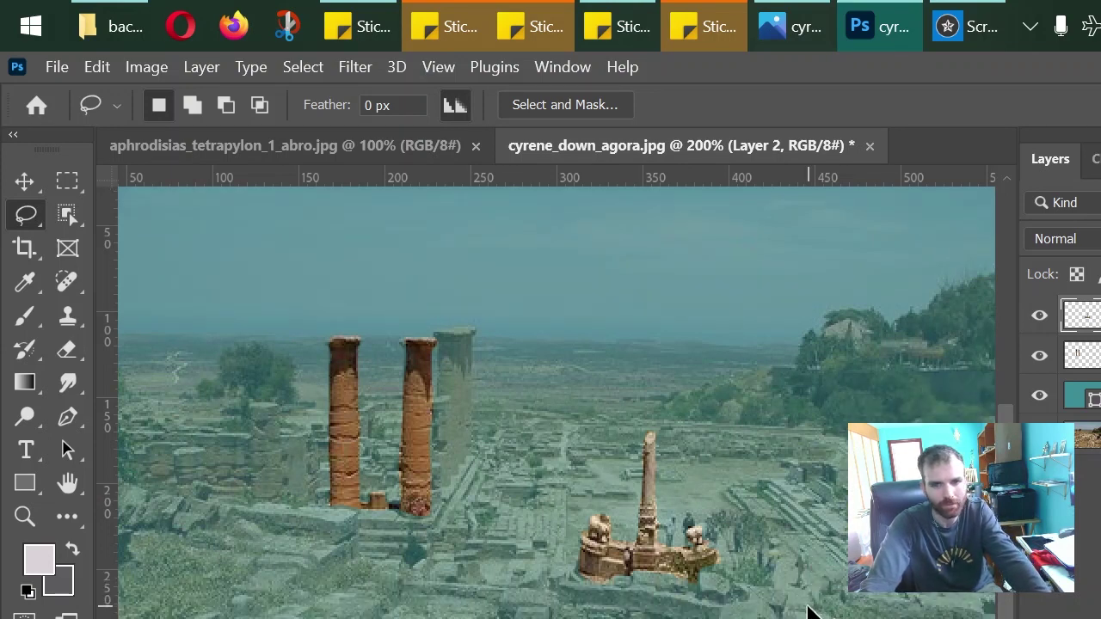
Step: Toggle the visibility of the monument cutout repeatedly to compare the scene with and without it
key("ctrl+comma")
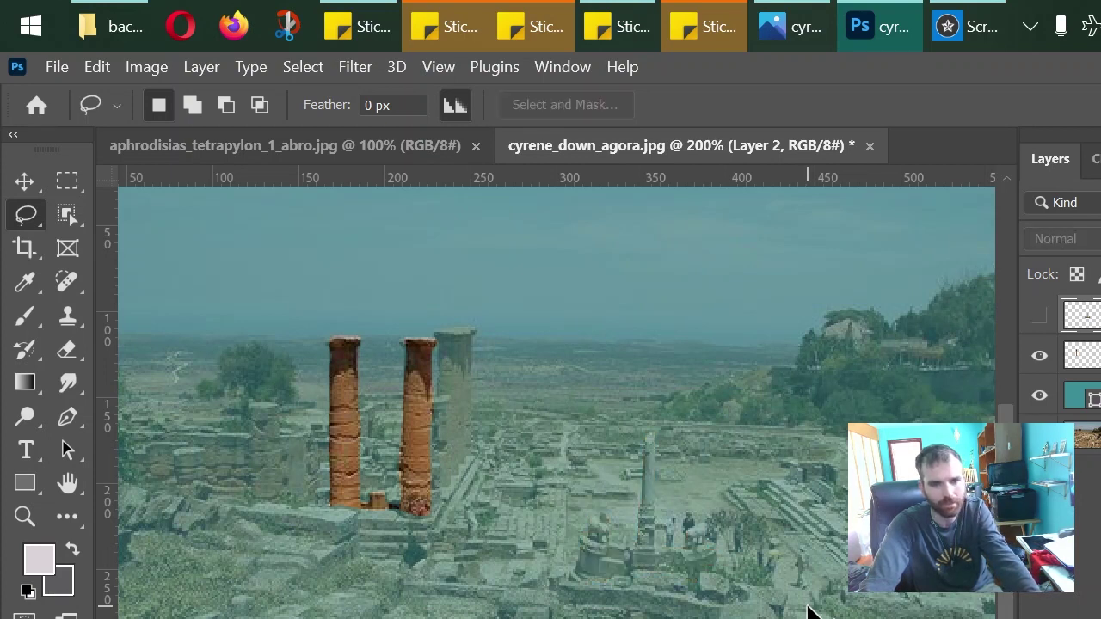
key("ctrl+comma")
key("ctrl+comma")
key("ctrl+comma")
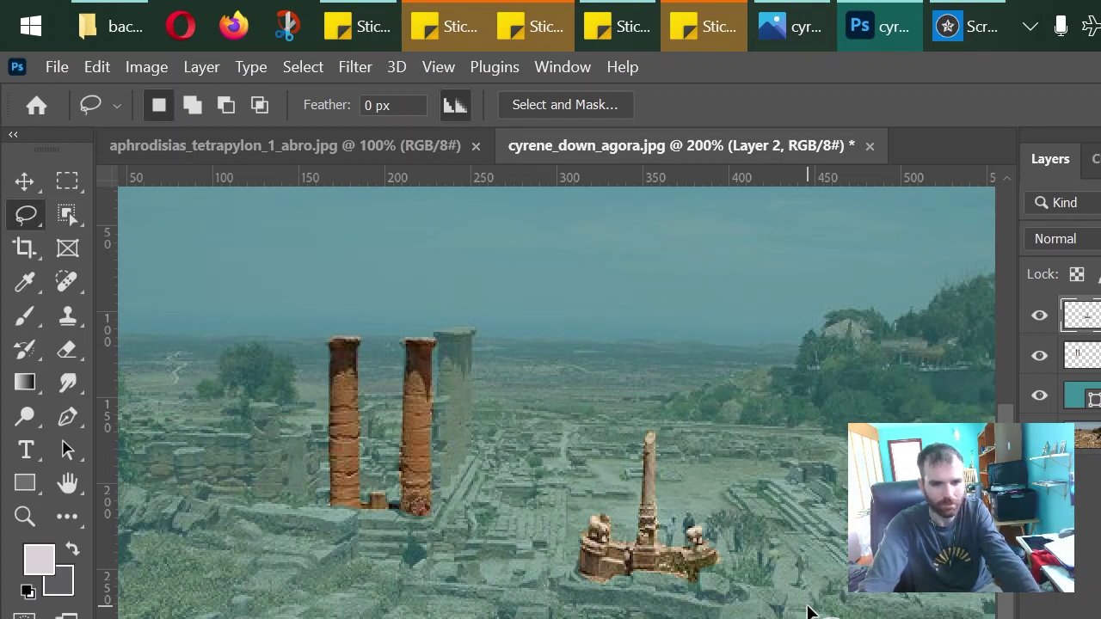
key("ctrl+comma")
key("ctrl+comma")
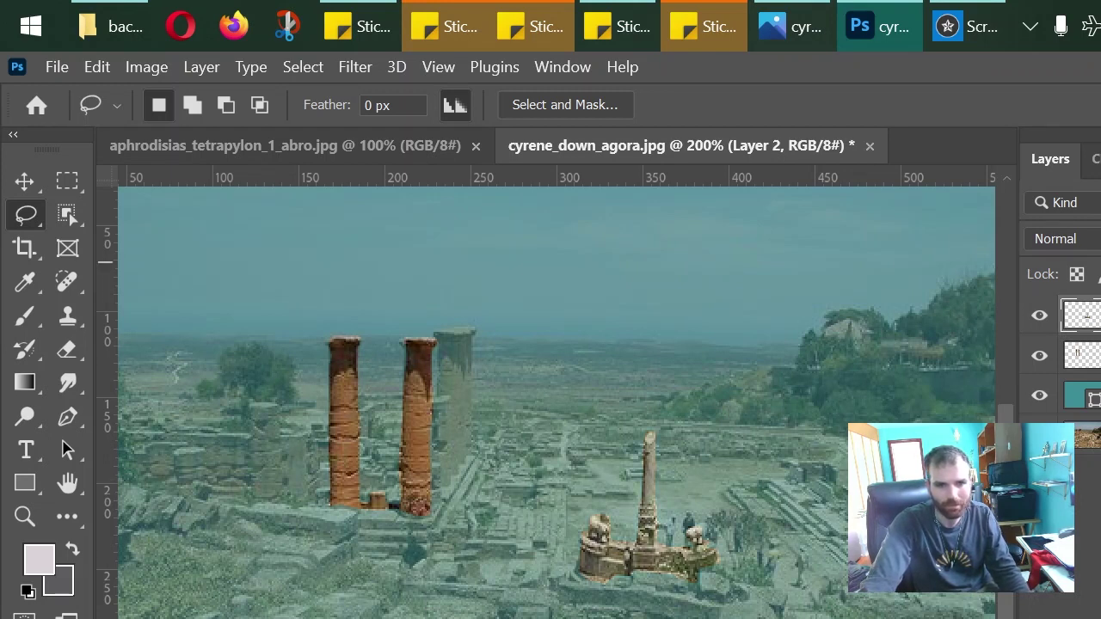
Step: Make Layer 0 active and hide the teal overlay and both cutout layers above it
left_click(1082, 355)
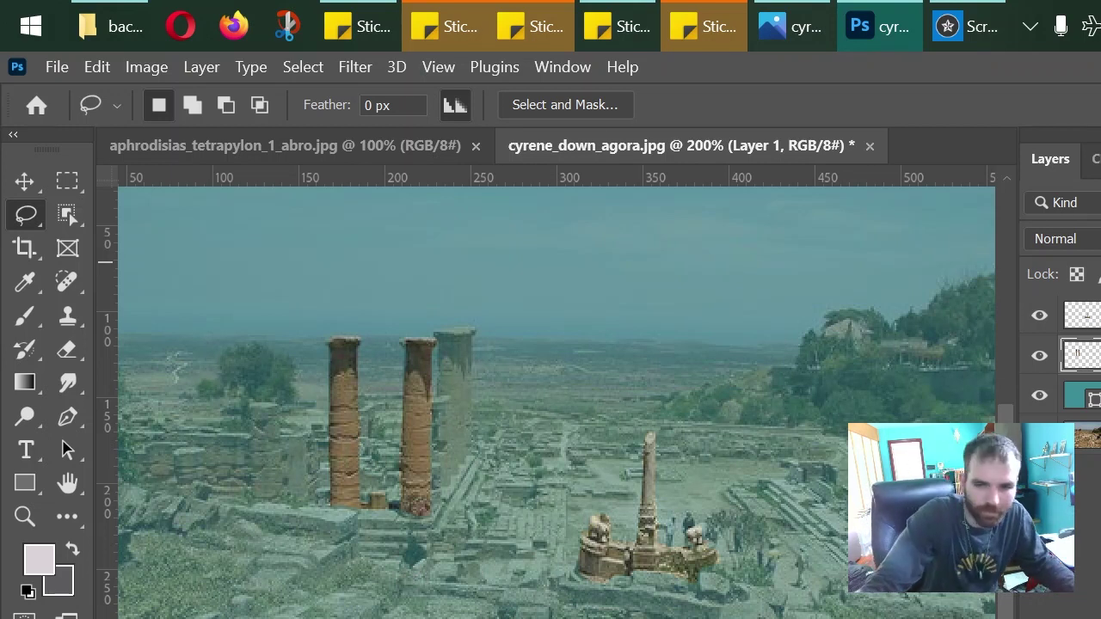
scroll(808, 536, "down", 1)
scroll(702, 613, "up", 1)
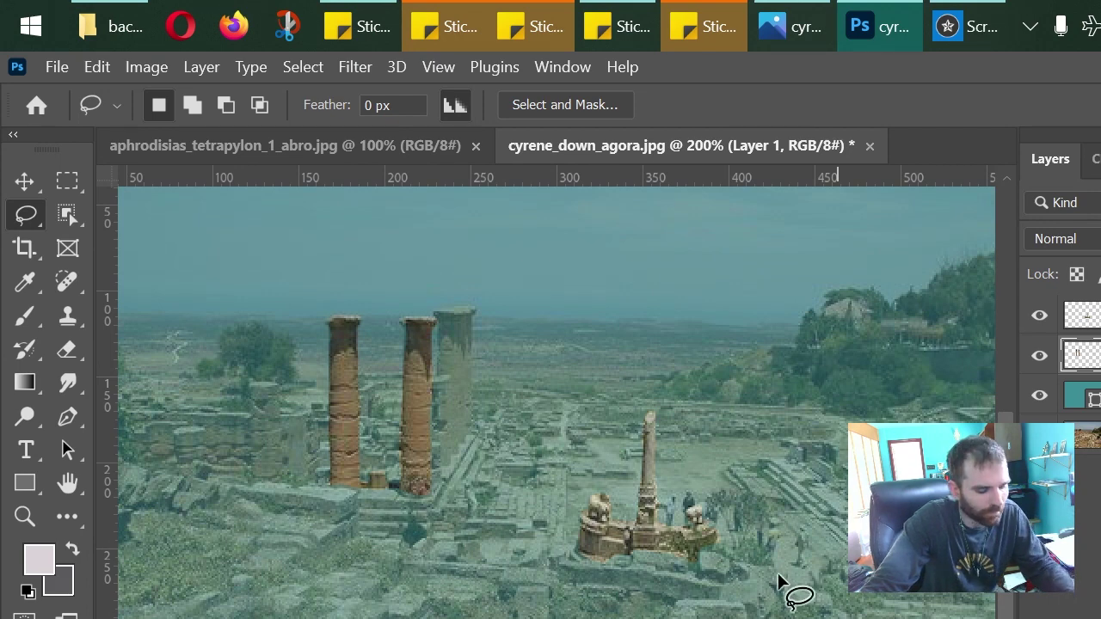
key("ctrl+plus")
key("ctrl+plus")
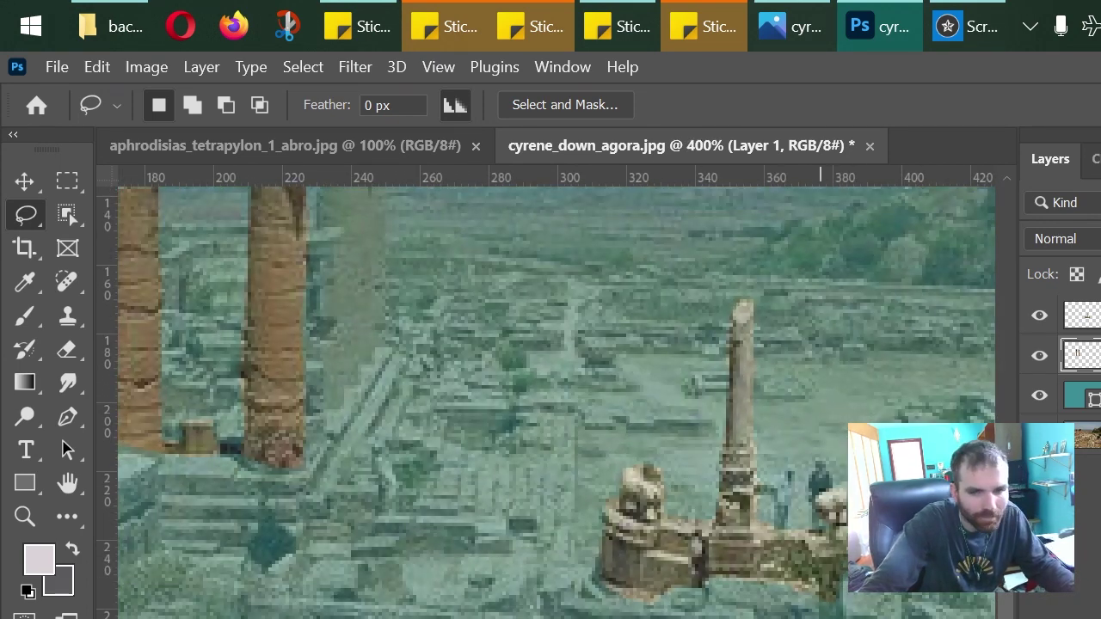
left_click(68, 484)
left_click_drag(762, 615, 406, 611)
left_click(1052, 395)
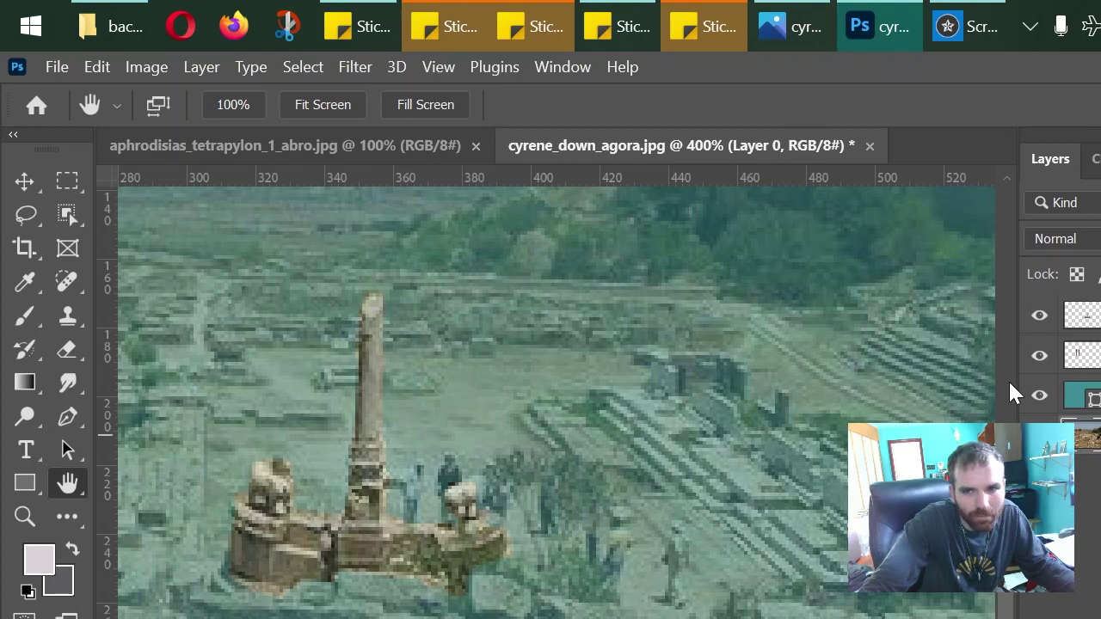
left_click_drag(1041, 398, 1039, 314)
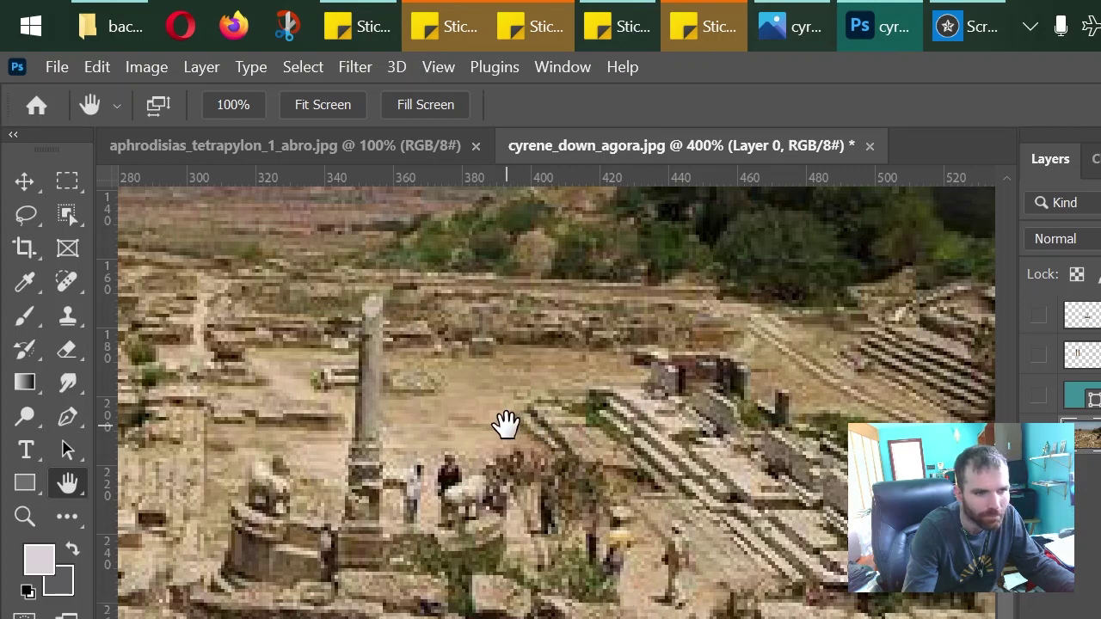
Step: Remove the people on the open ground beside the stone steps by cloning bare ground over them with the Clone Stamp
key("s")
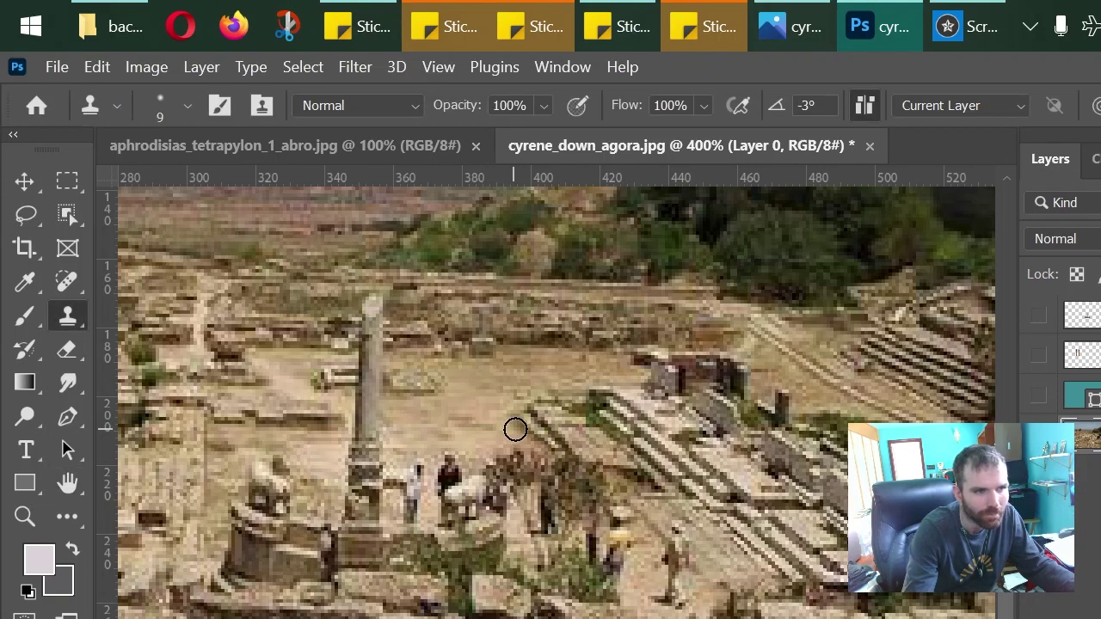
left_click(475, 407, "alt")
mouse_move(567, 470)
left_mouse_down()
mouse_move(594, 492)
mouse_move(620, 553)
mouse_move(616, 580)
mouse_move(679, 528)
mouse_move(676, 590)
left_mouse_up()
Step: Clone bare ground over the two people standing beside the slender column and the dark figure at the shrub's edge
left_click(504, 402, "alt")
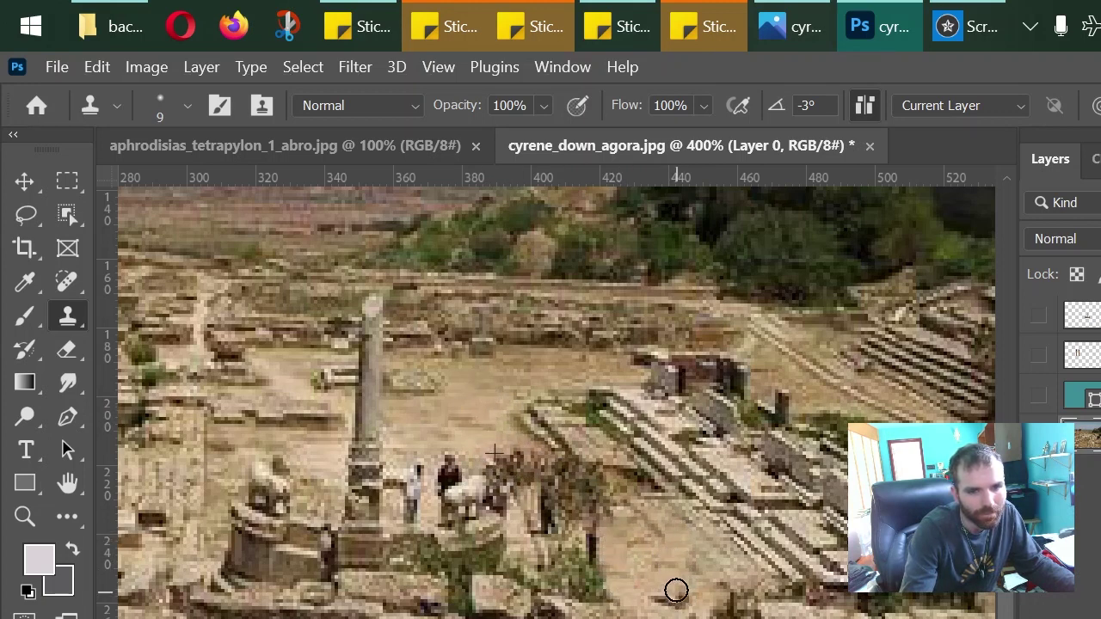
left_click_drag(421, 462, 421, 516)
left_click(479, 404, "alt")
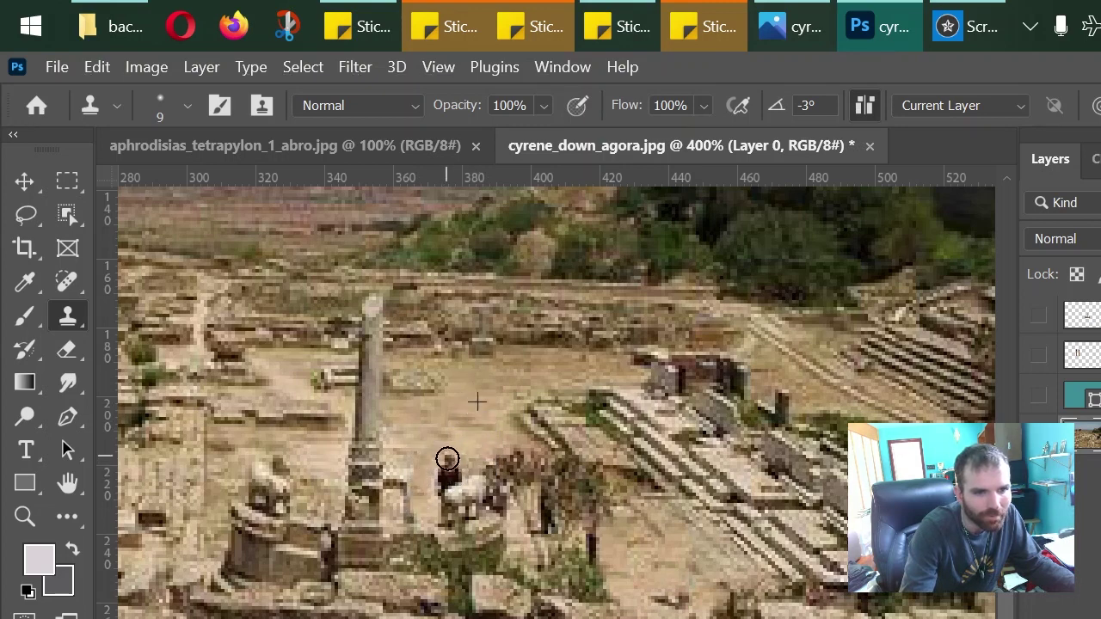
mouse_move(447, 459)
left_mouse_down()
mouse_move(450, 472)
mouse_move(462, 459)
left_mouse_up()
left_click(481, 408, "alt")
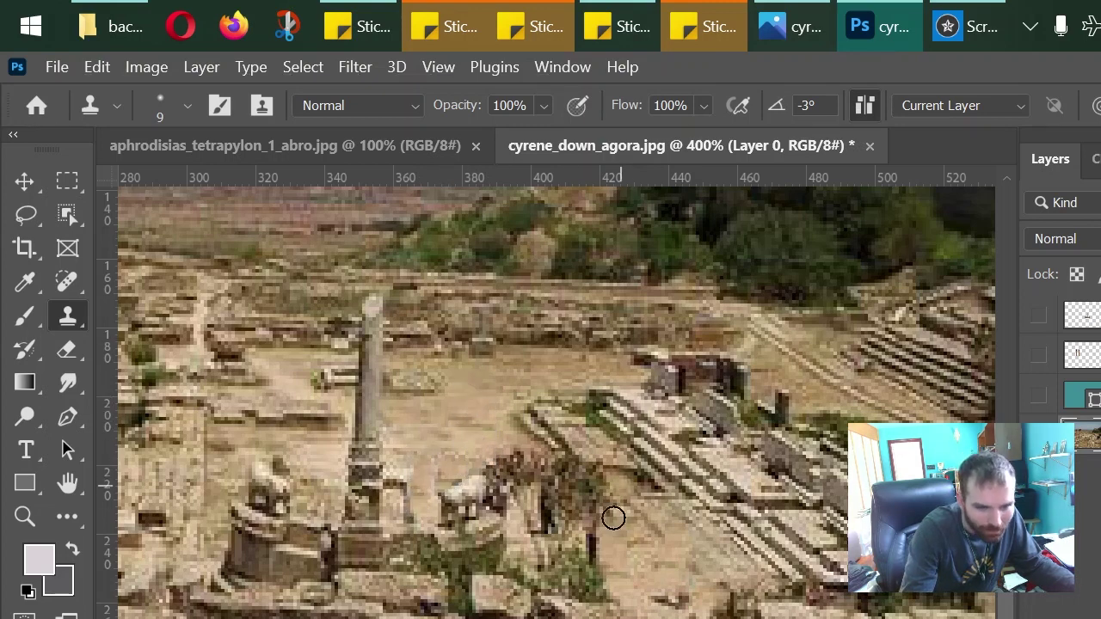
left_click_drag(583, 521, 624, 587)
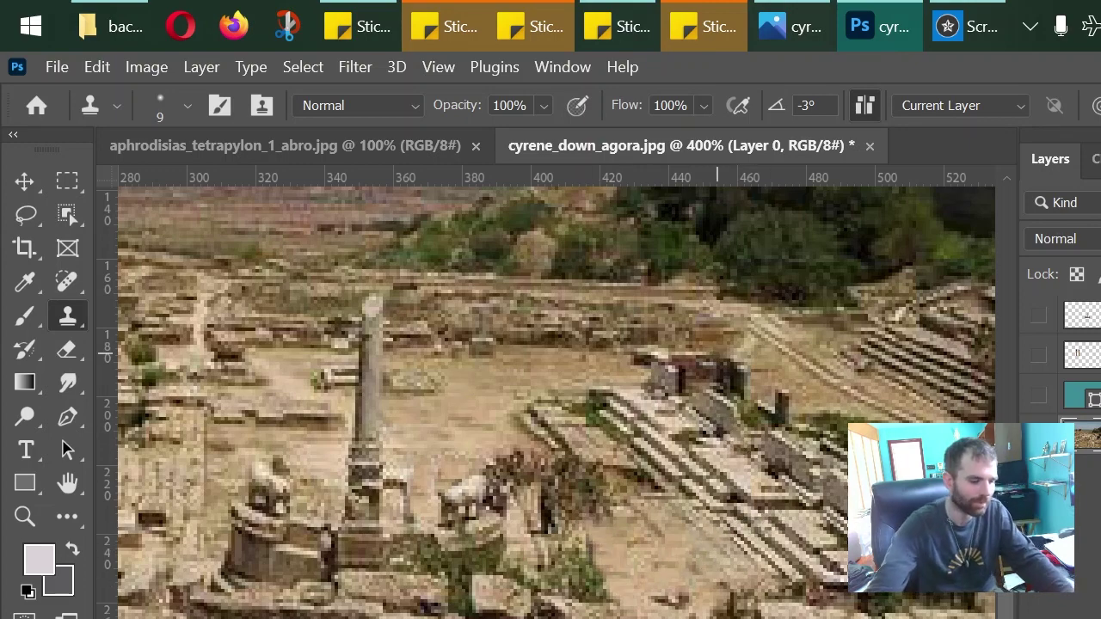
Step: Clone bare ground over the dark figure standing among the shrubs between the monument and the stone steps
scroll(493, 505, "down", 3)
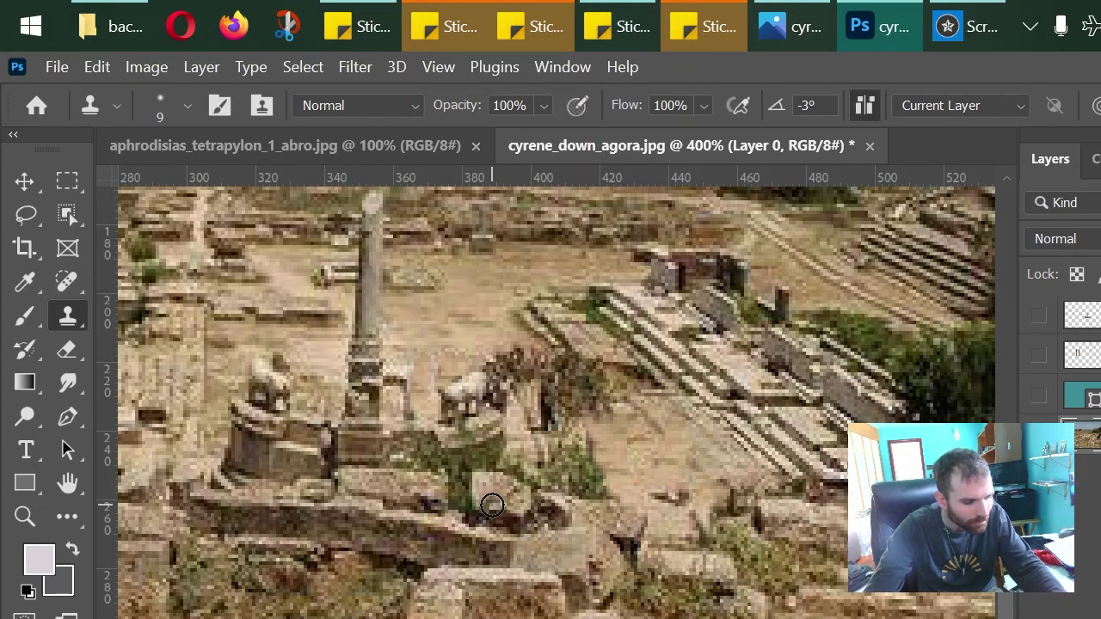
key("ctrl+minus")
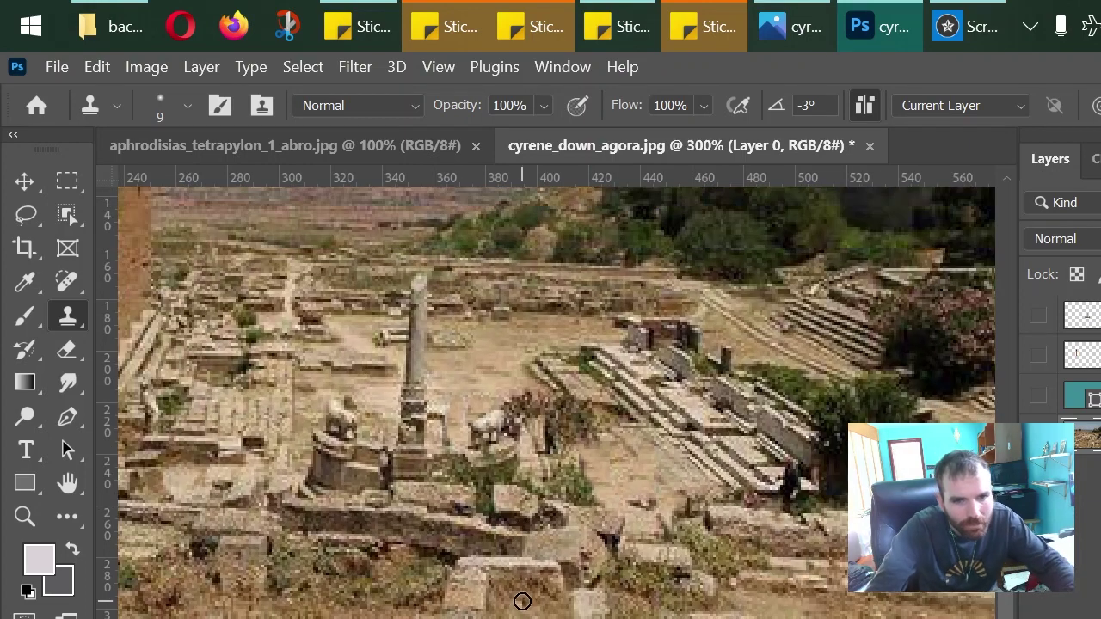
left_click(67, 483)
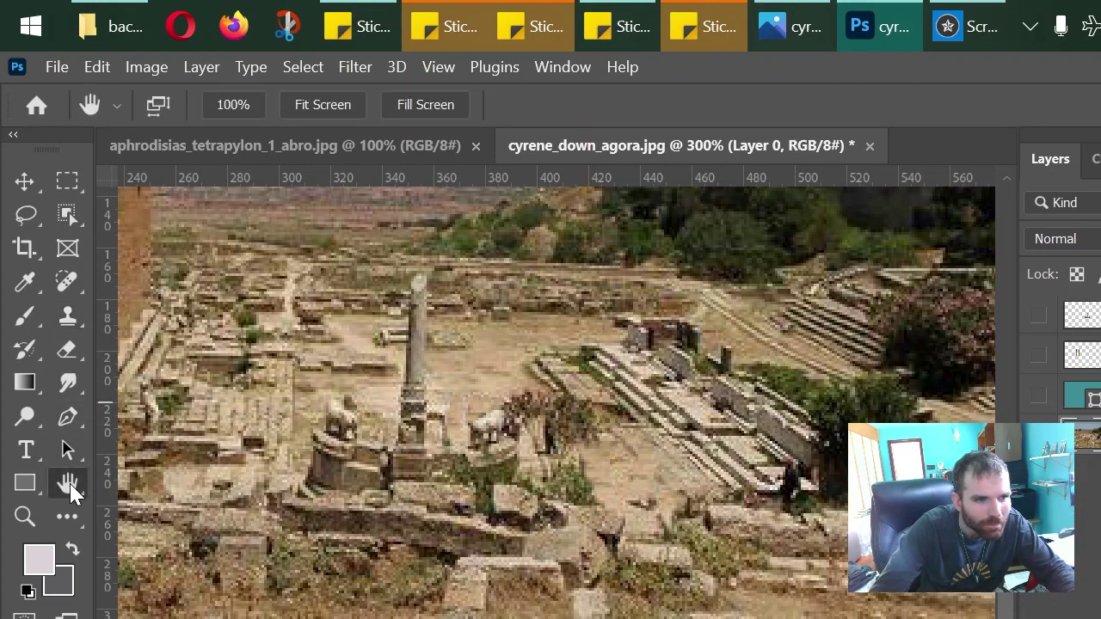
left_click_drag(321, 440, 648, 551)
left_click_drag(714, 530, 201, 397)
left_click_drag(998, 448, 557, 592)
left_click_drag(225, 233, 260, 401)
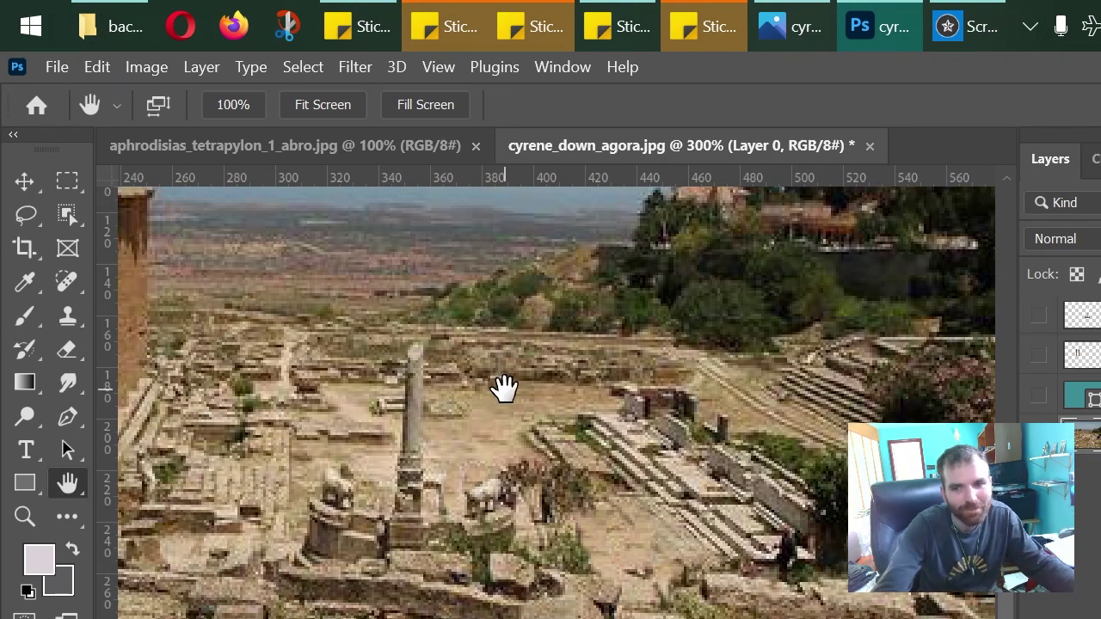
key("s")
left_click(492, 424, "alt")
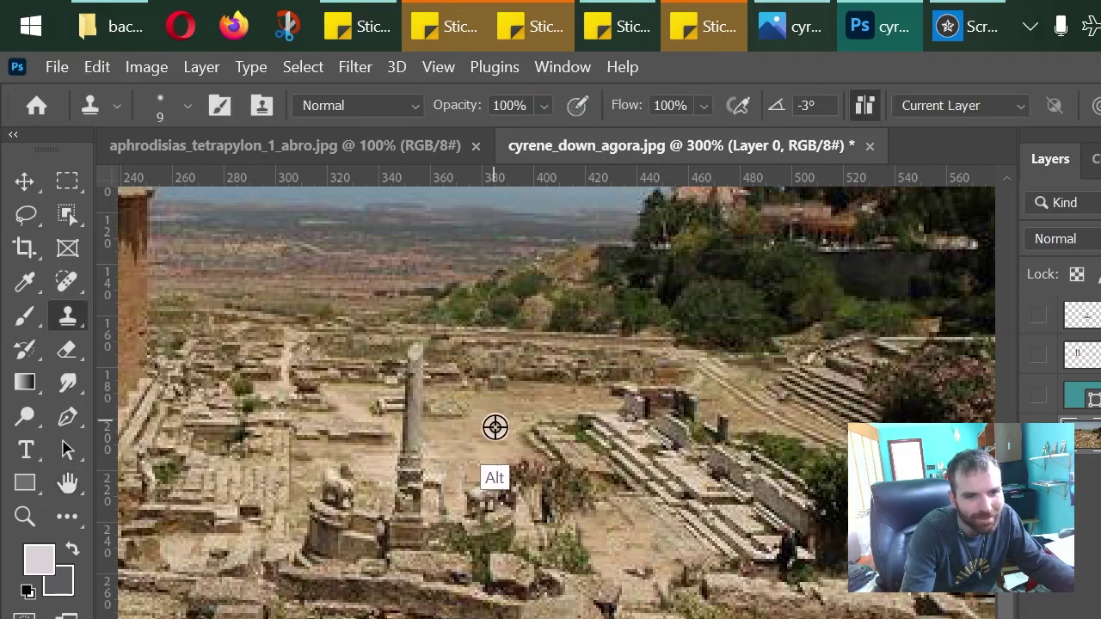
mouse_move(549, 498)
left_mouse_down()
mouse_move(551, 524)
mouse_move(547, 486)
left_mouse_up()
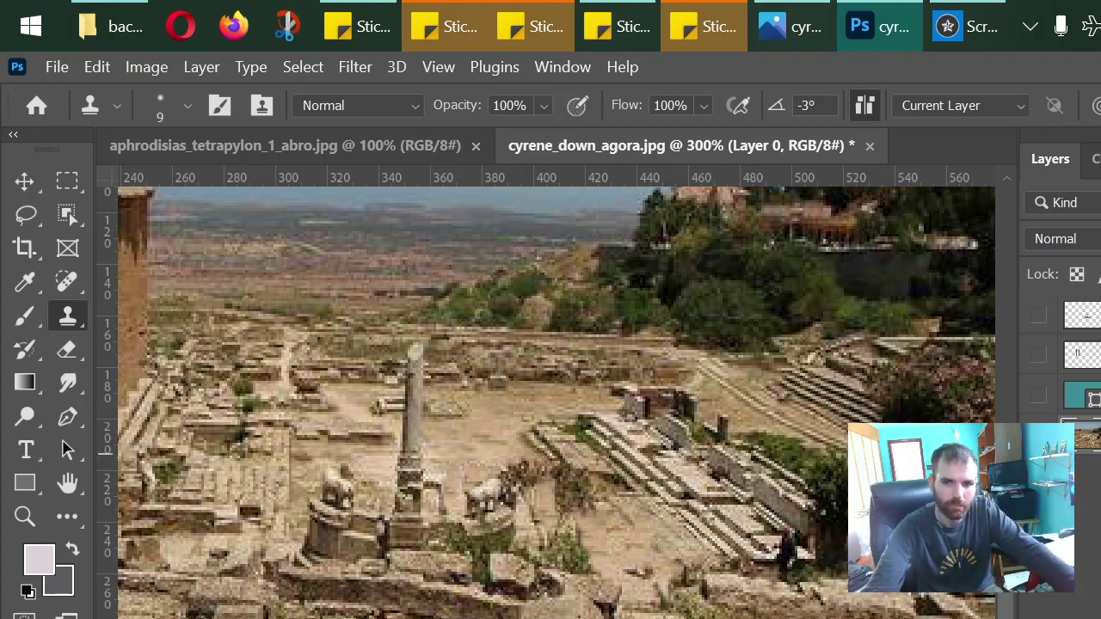
Step: Turn the teal overlay and the two cutout layers above it back on
left_click(1082, 396)
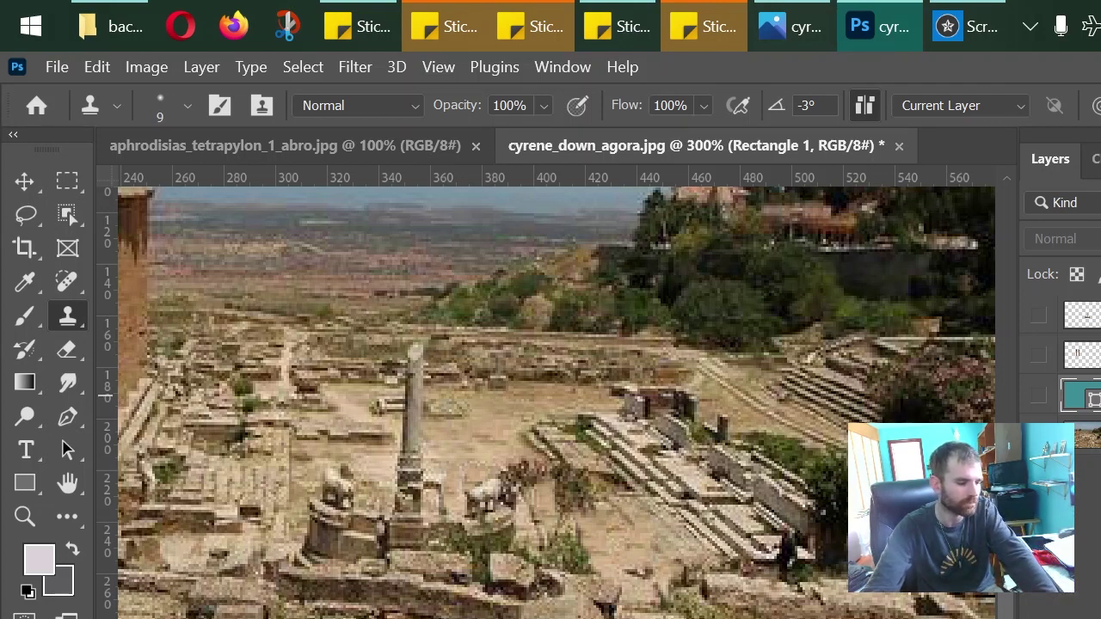
left_click(1040, 396)
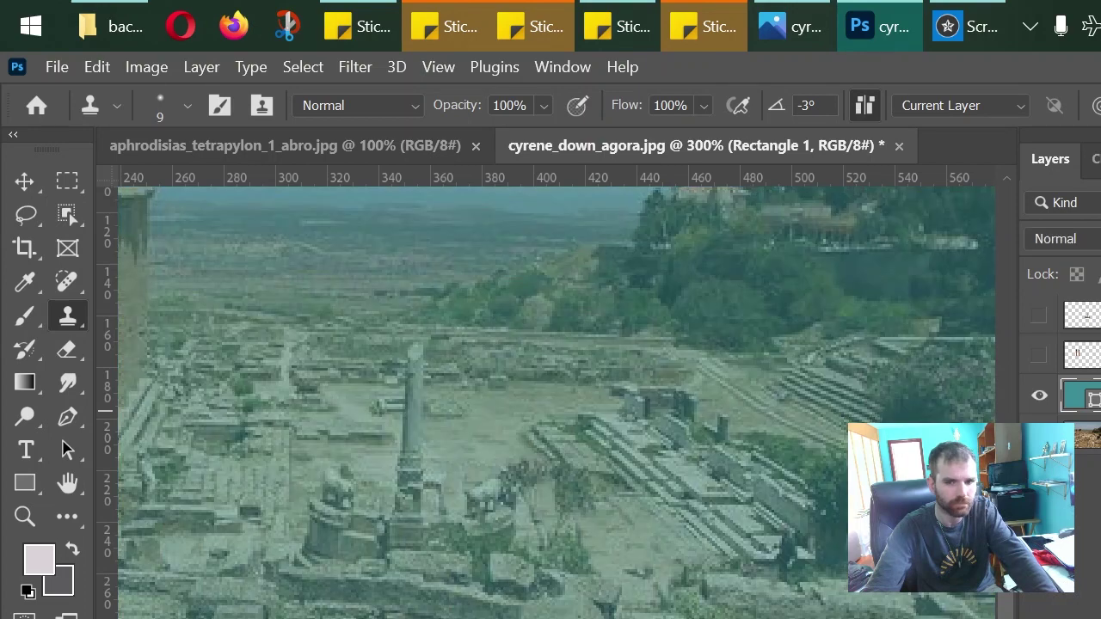
left_click(1039, 355)
left_click(1043, 318)
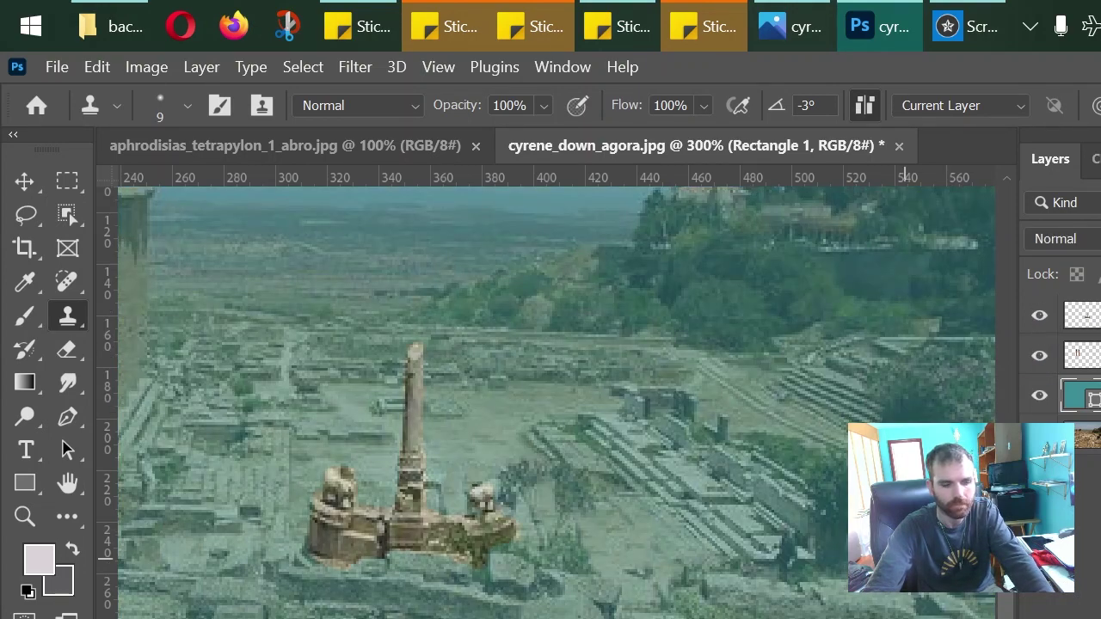
key("ctrl+minus")
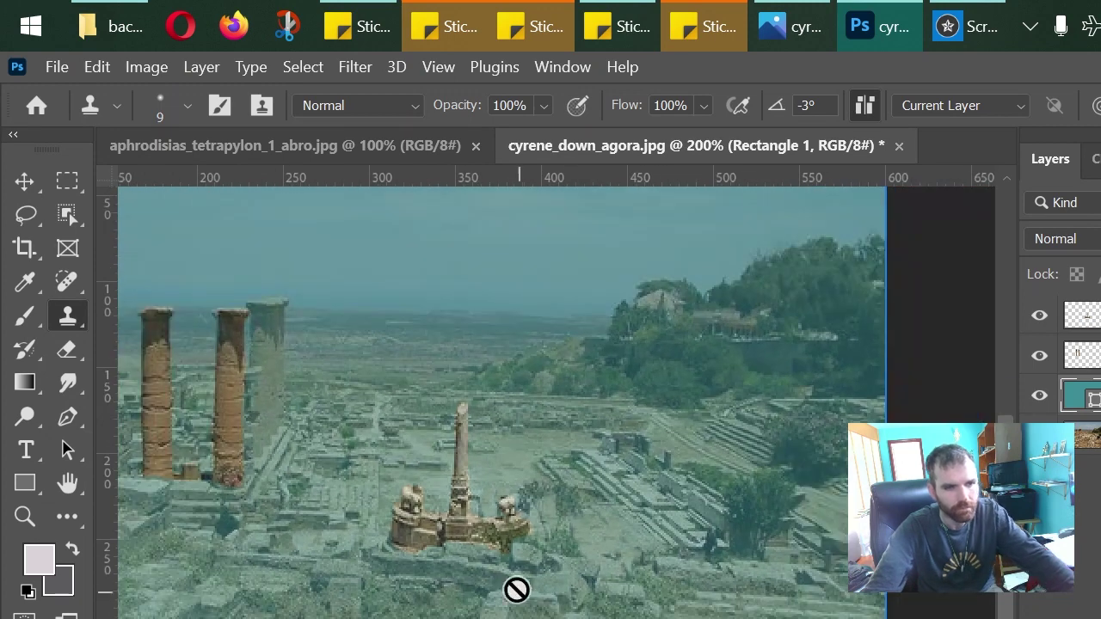
Step: Lasso the stone fragment in the foreground of Layer 0 and copy it to a new layer above the teal overlay
left_click(69, 483)
left_click_drag(390, 598, 516, 607)
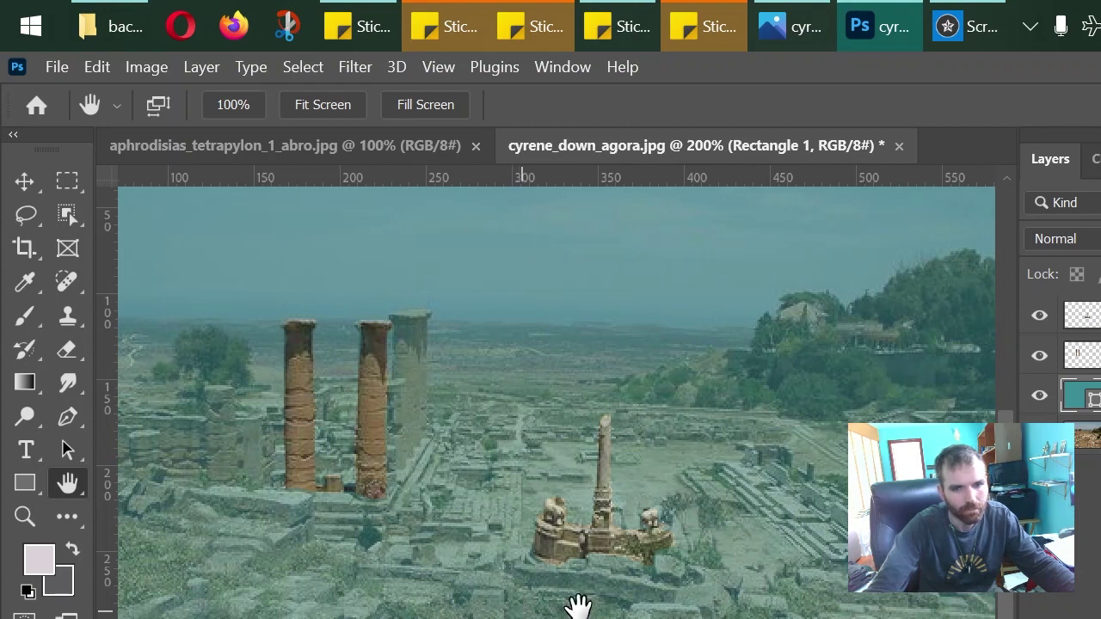
left_click(1086, 437)
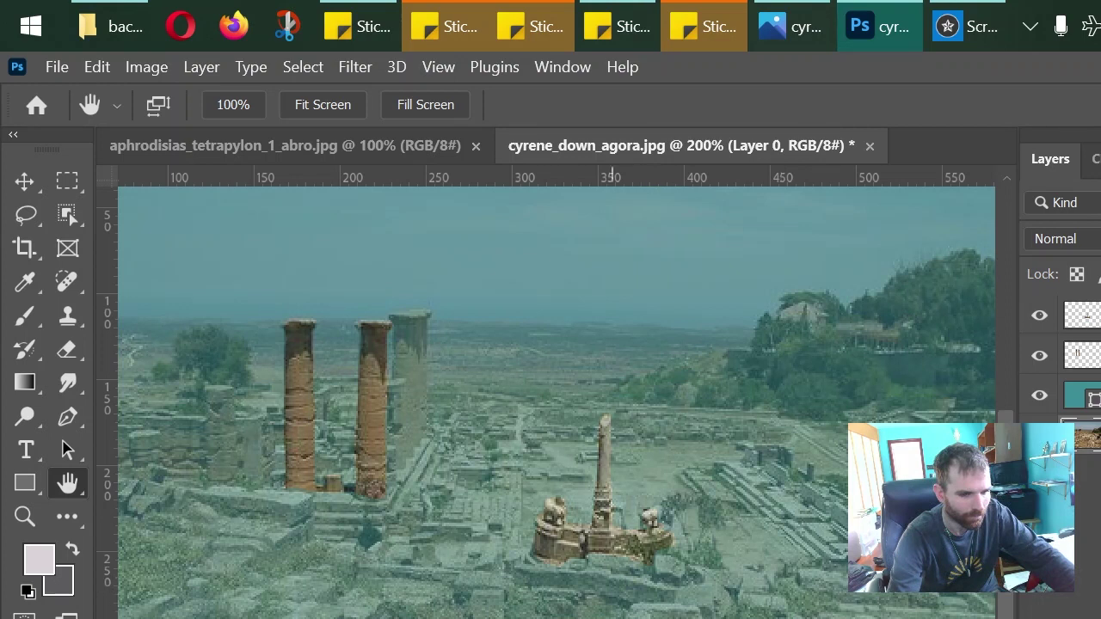
key("l")
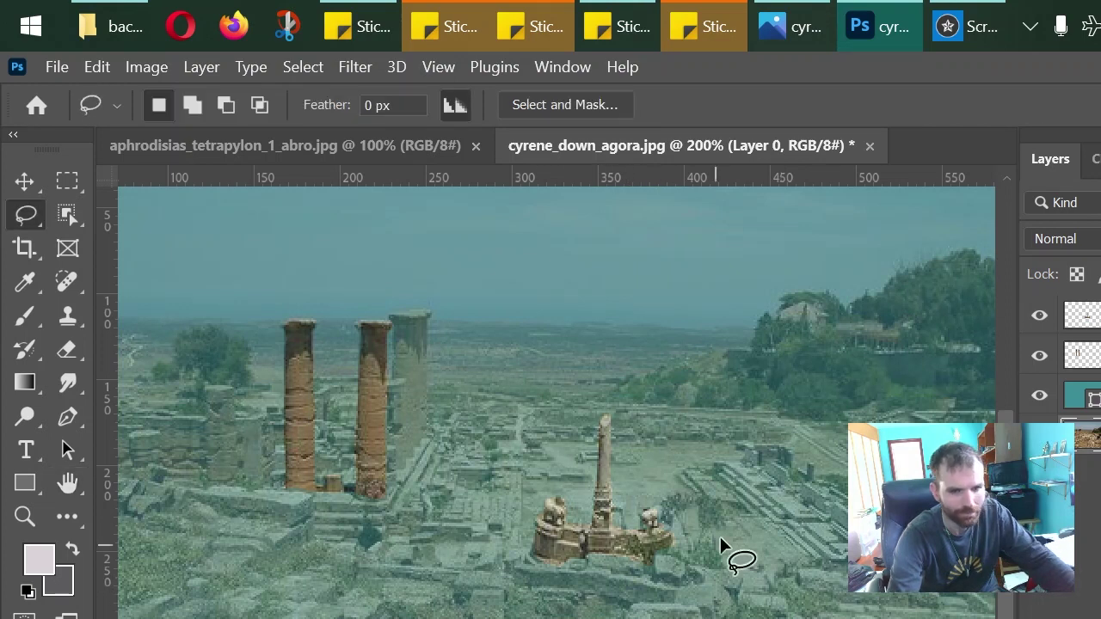
mouse_move(702, 613)
left_mouse_down()
mouse_move(649, 605)
mouse_move(620, 616)
left_mouse_up()
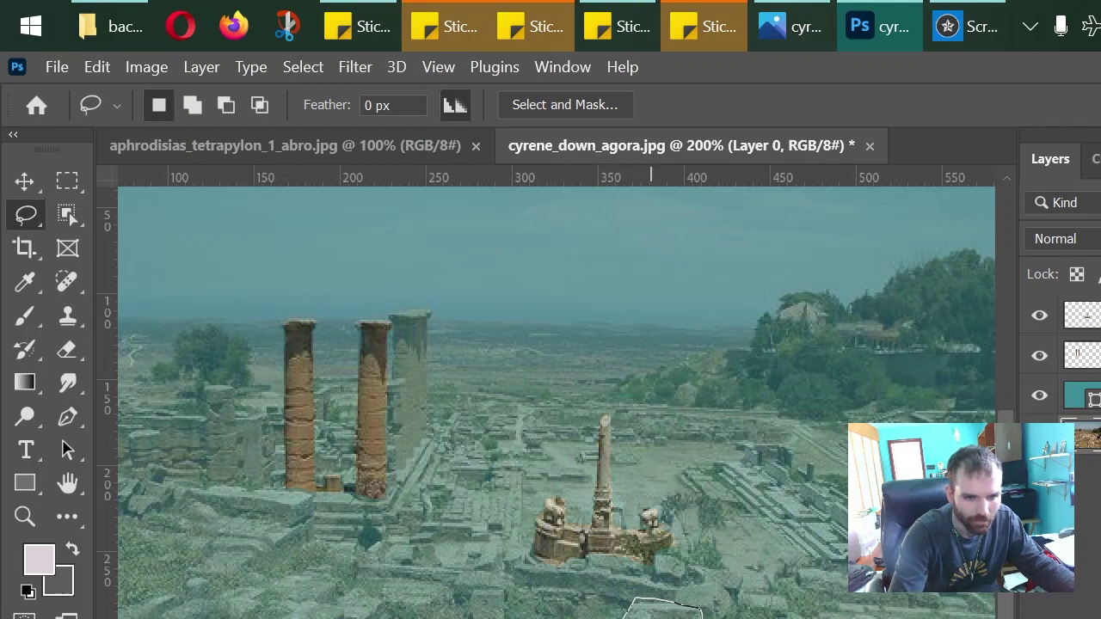
left_click_drag(652, 615, 715, 613)
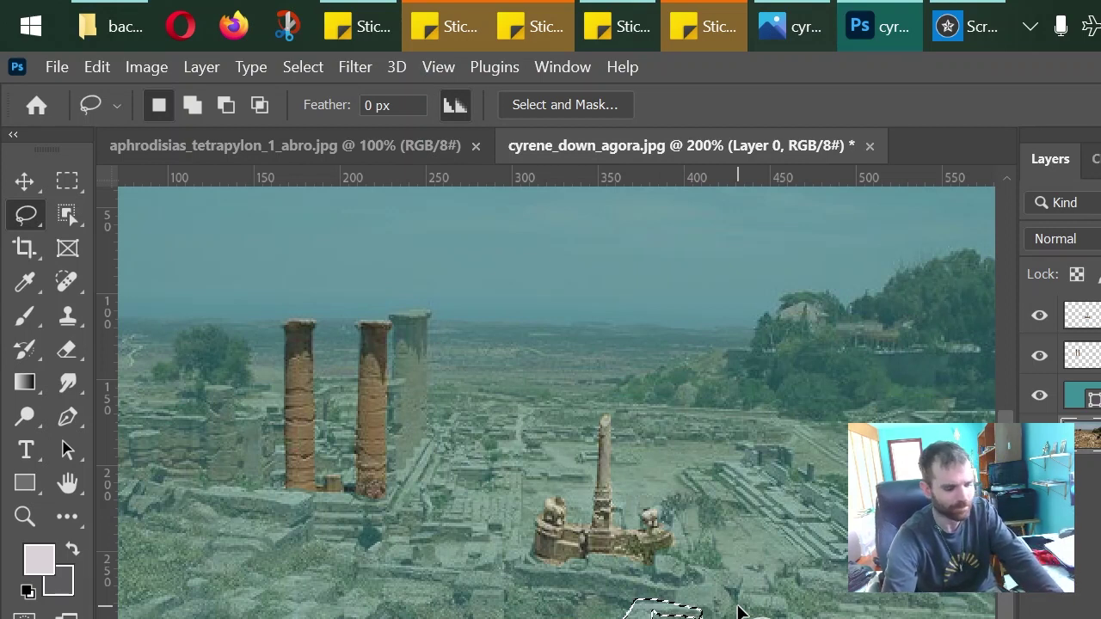
key("ctrl+j")
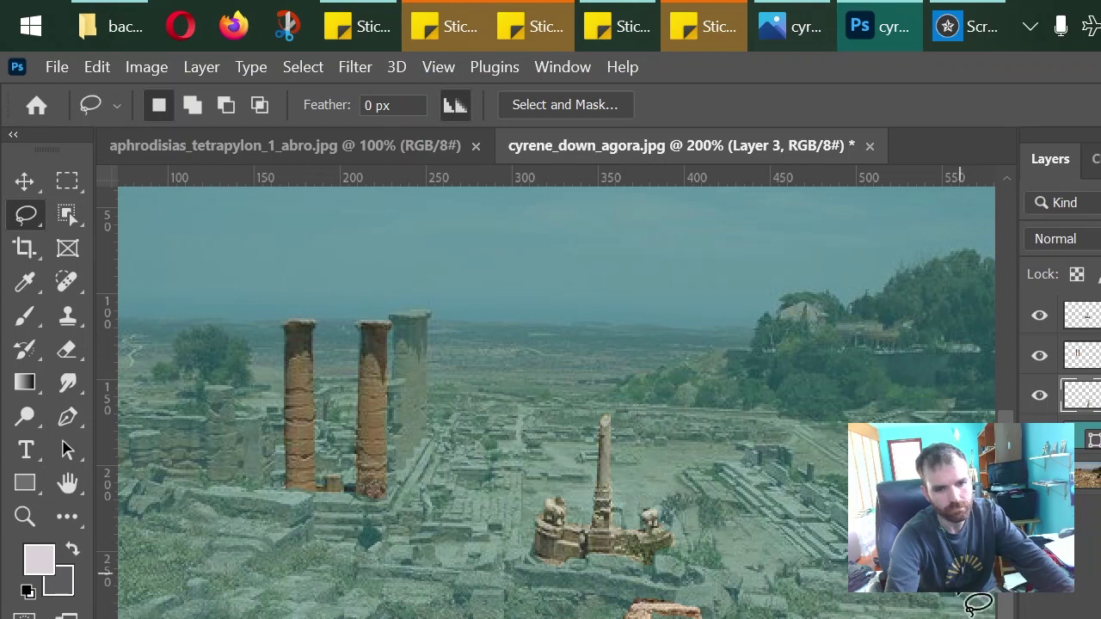
Step: Copy another piece of Layer 0 to a new layer above the teal overlay and set its blend mode to Saturation
key("alt+bracketleft")
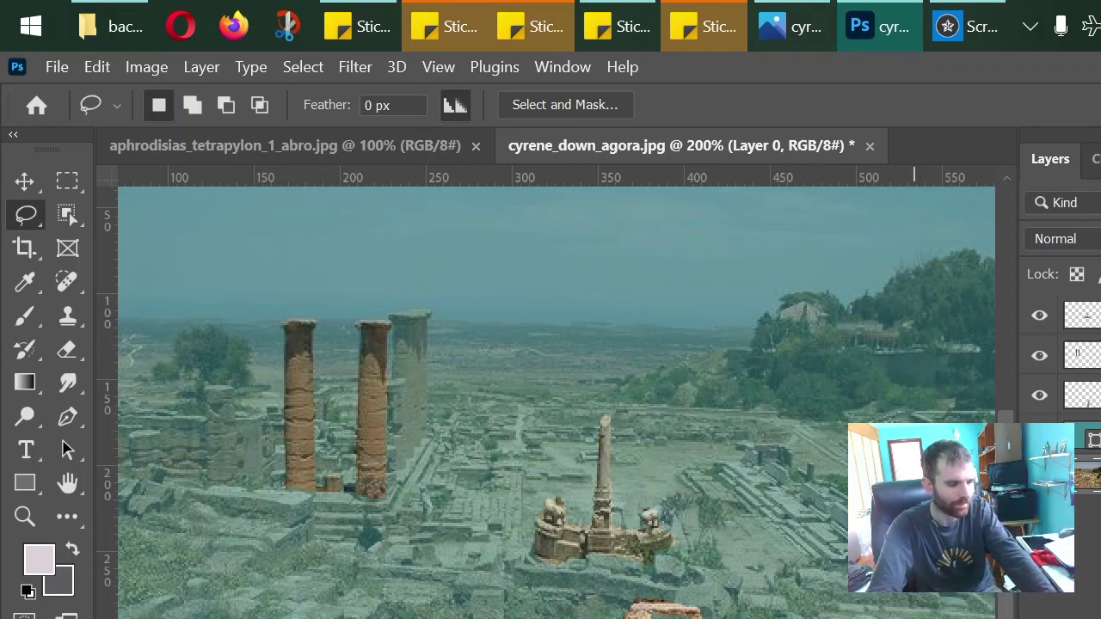
key("ctrl+j")
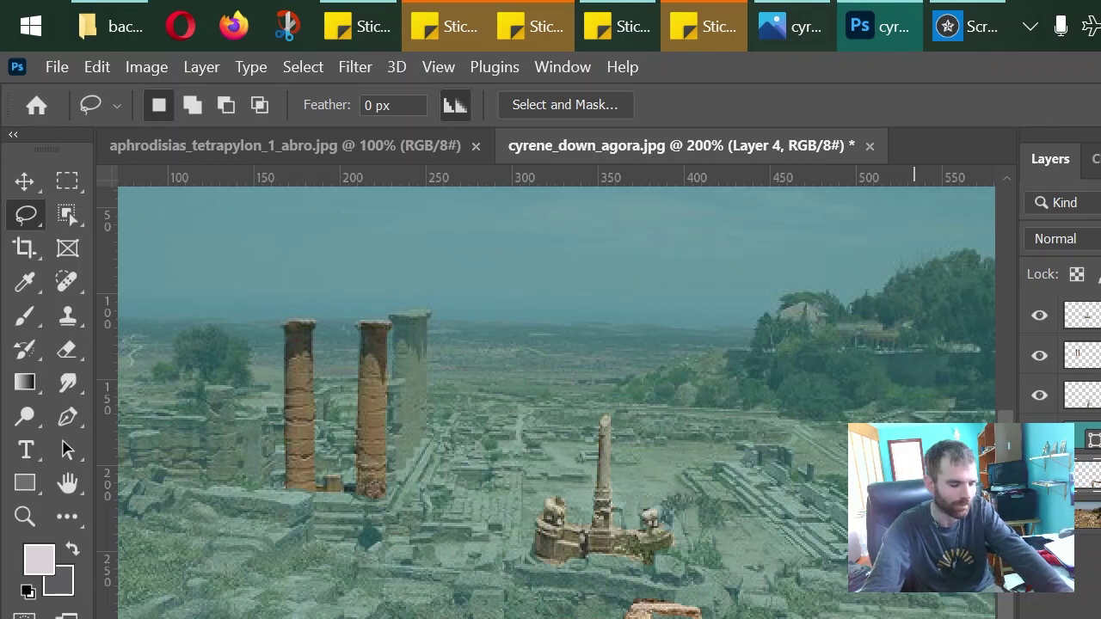
key("ctrl+j")
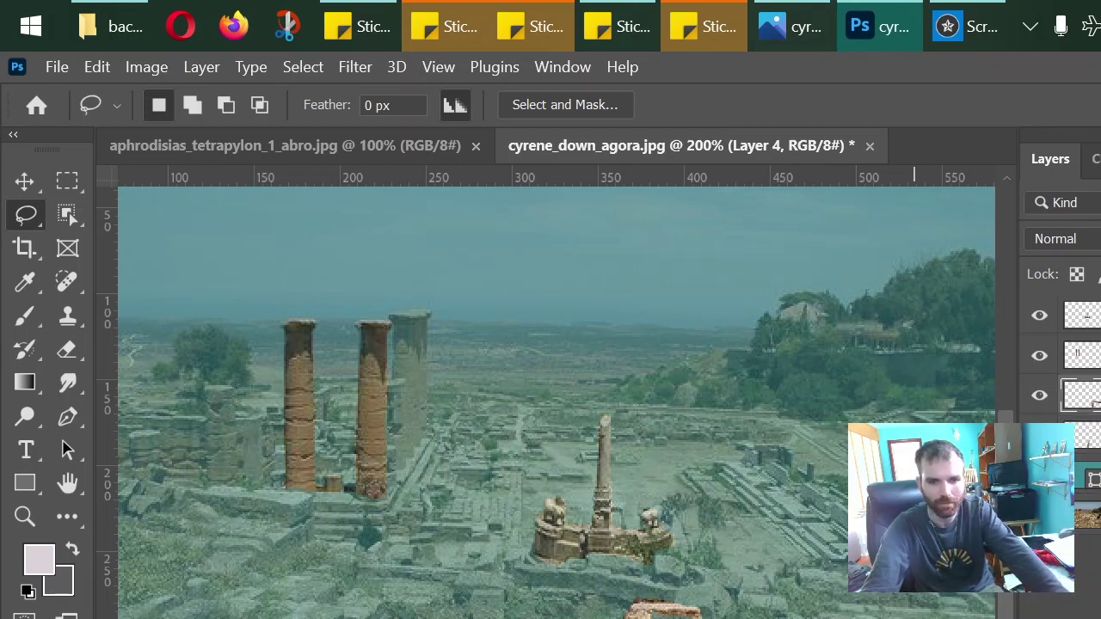
left_click(1067, 238)
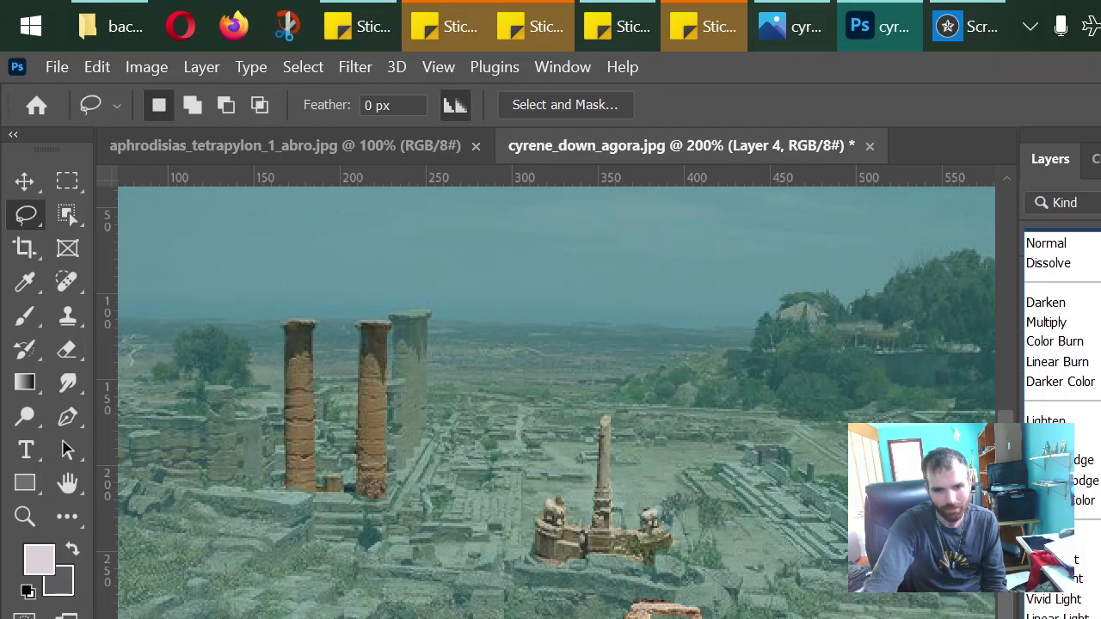
key("Escape")
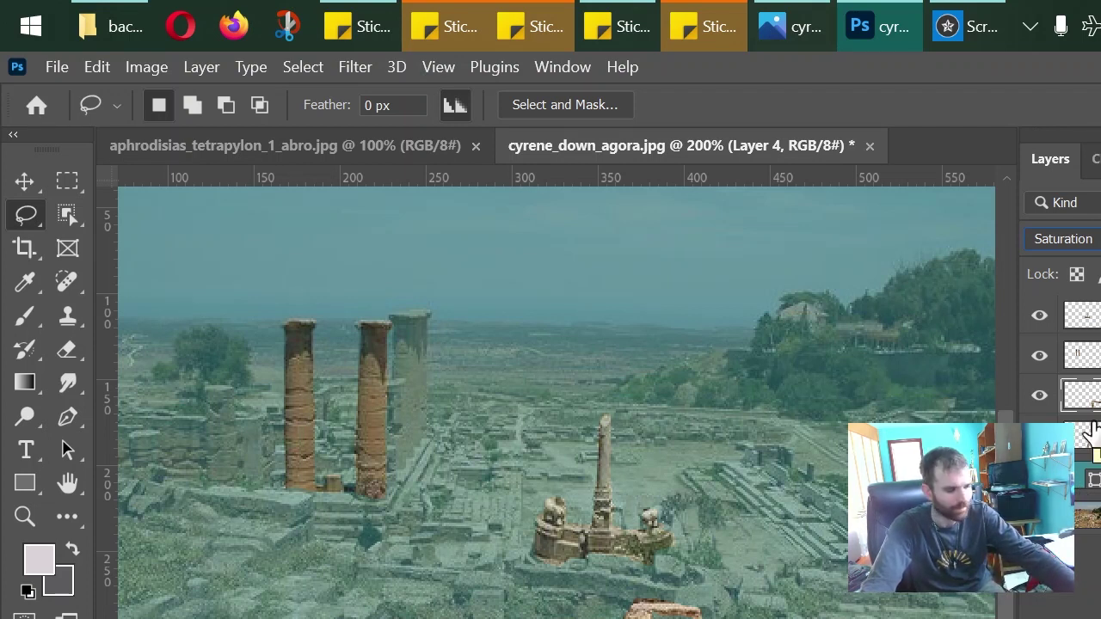
Step: Move the Saturation-blended ruins on Layer 5 from the middle ground down into the foreground
left_click(1091, 432)
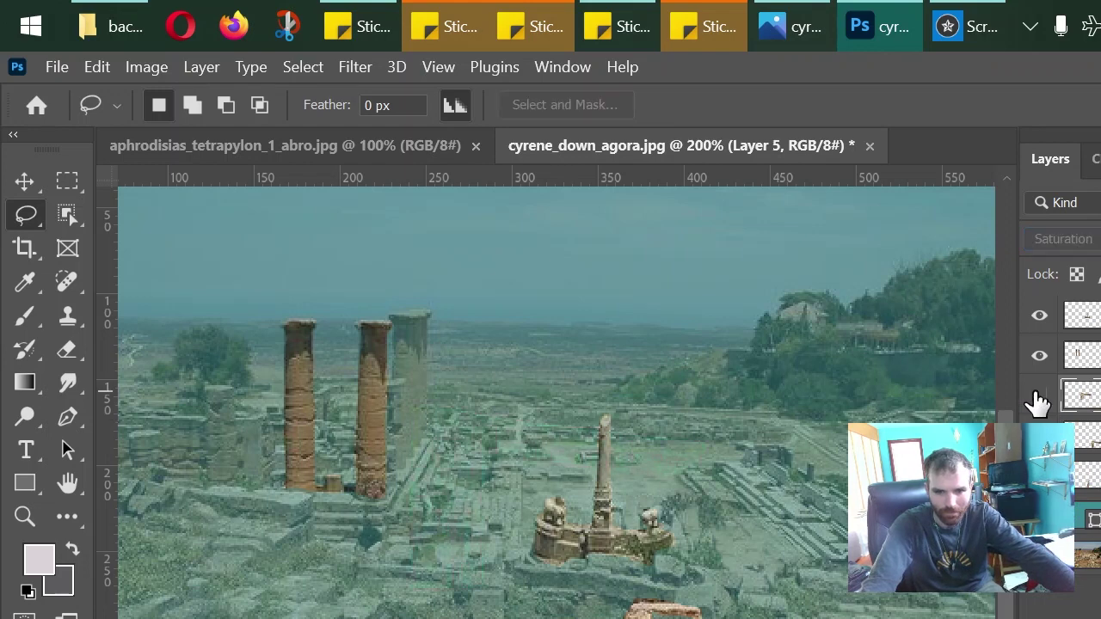
key("v")
key("alt+v")
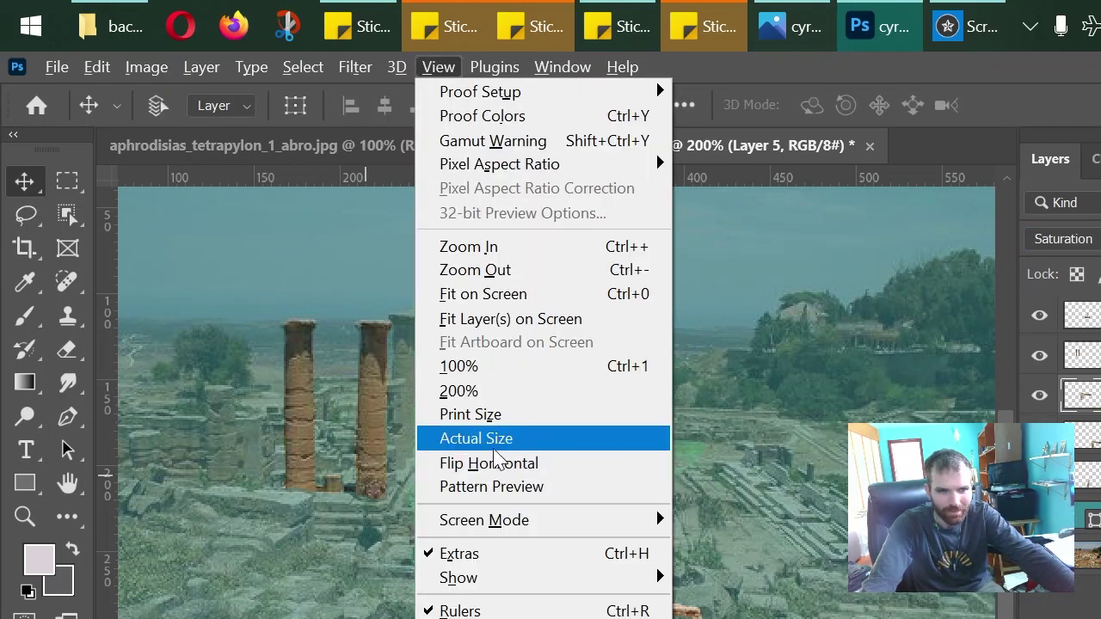
key("Escape")
key("l")
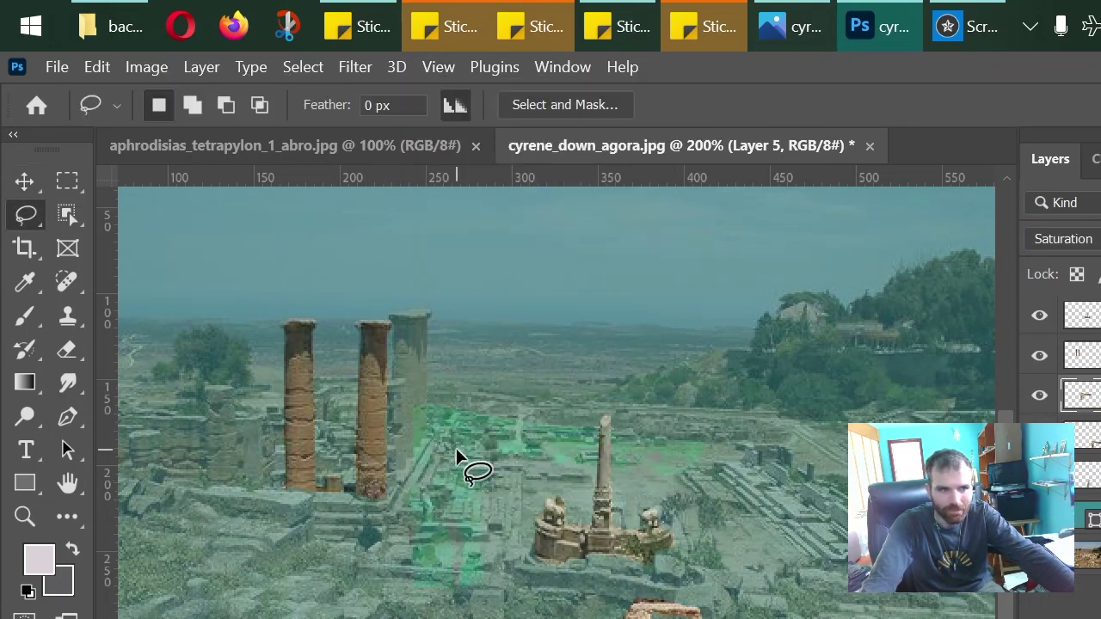
key("v")
left_click_drag(518, 464, 823, 615)
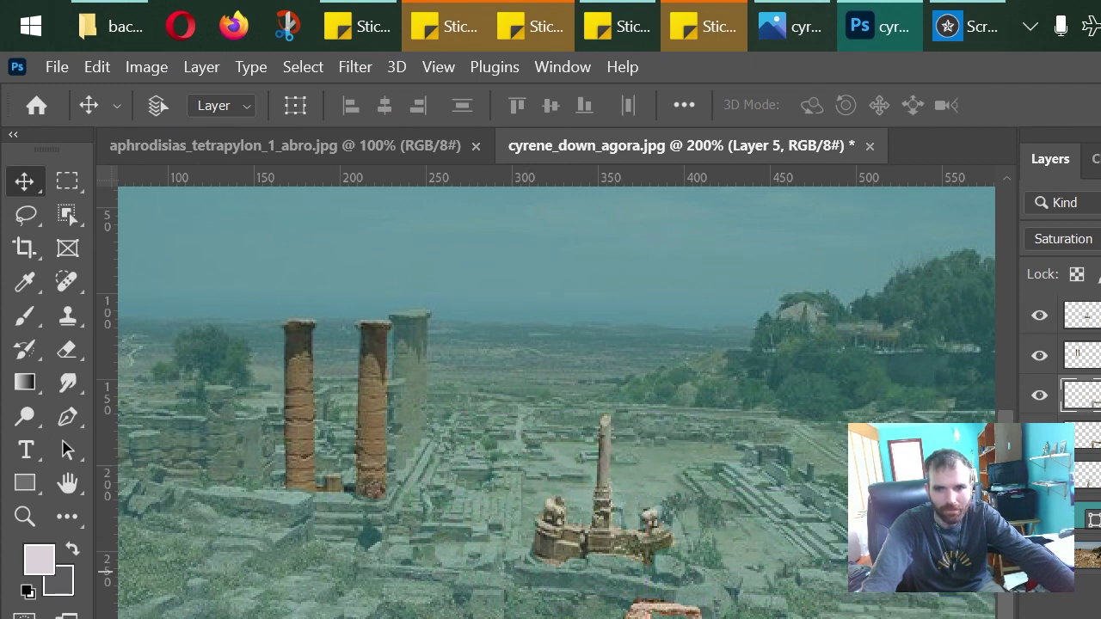
Step: Set the blend mode of Layer 5 to Normal
left_click(1063, 238)
left_click(1058, 241)
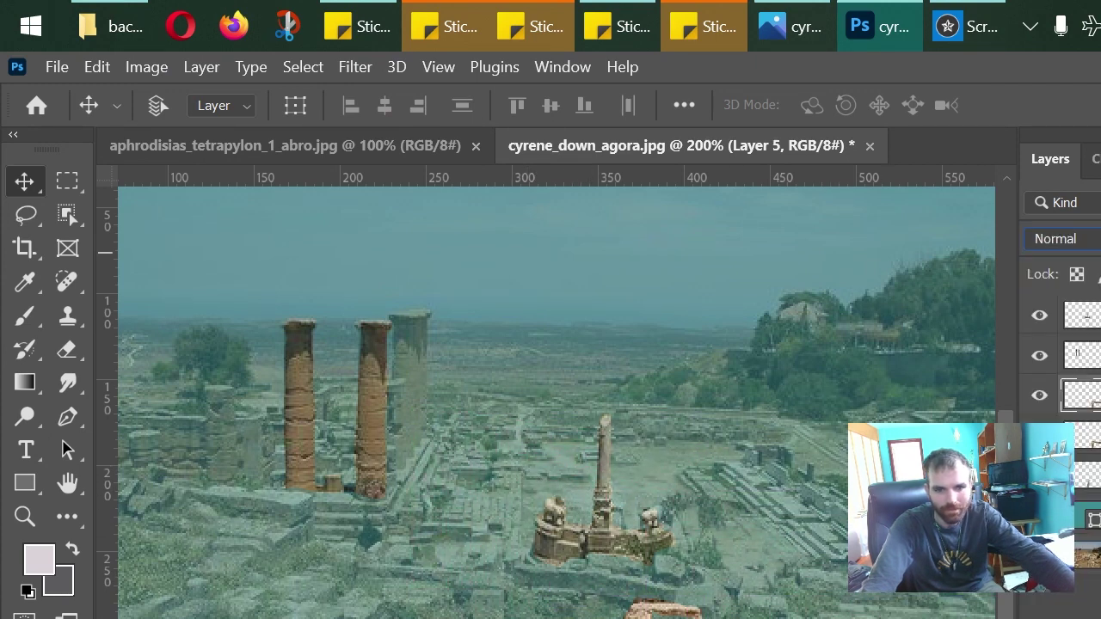
left_click(881, 593)
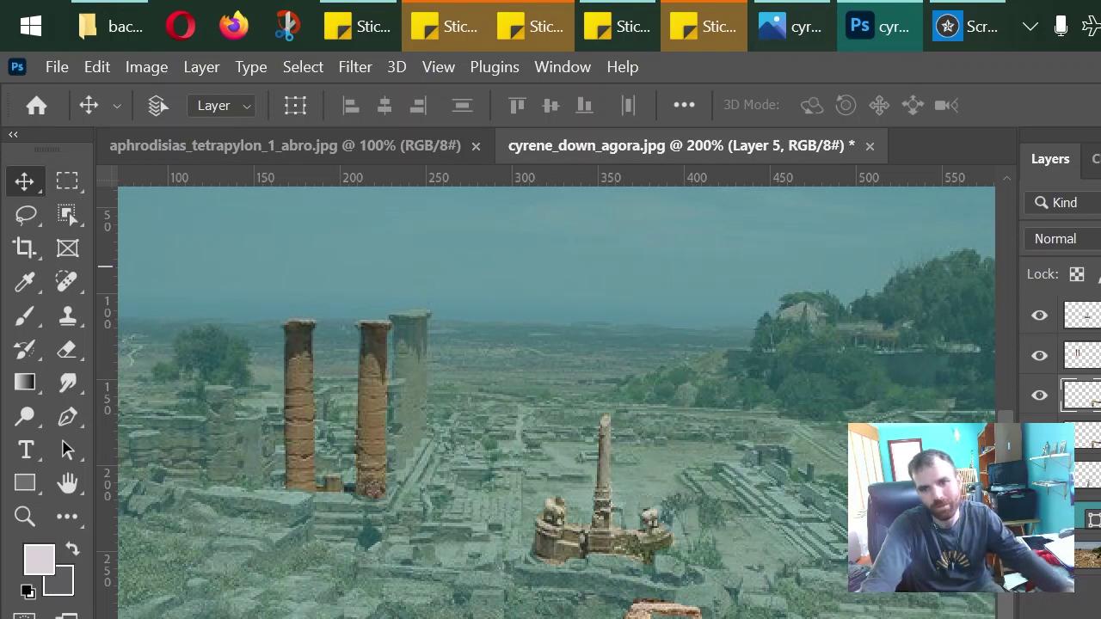
Step: Select Layer 4 and Layer 5 and place Layer 4 above Layer 5
left_click(1086, 435)
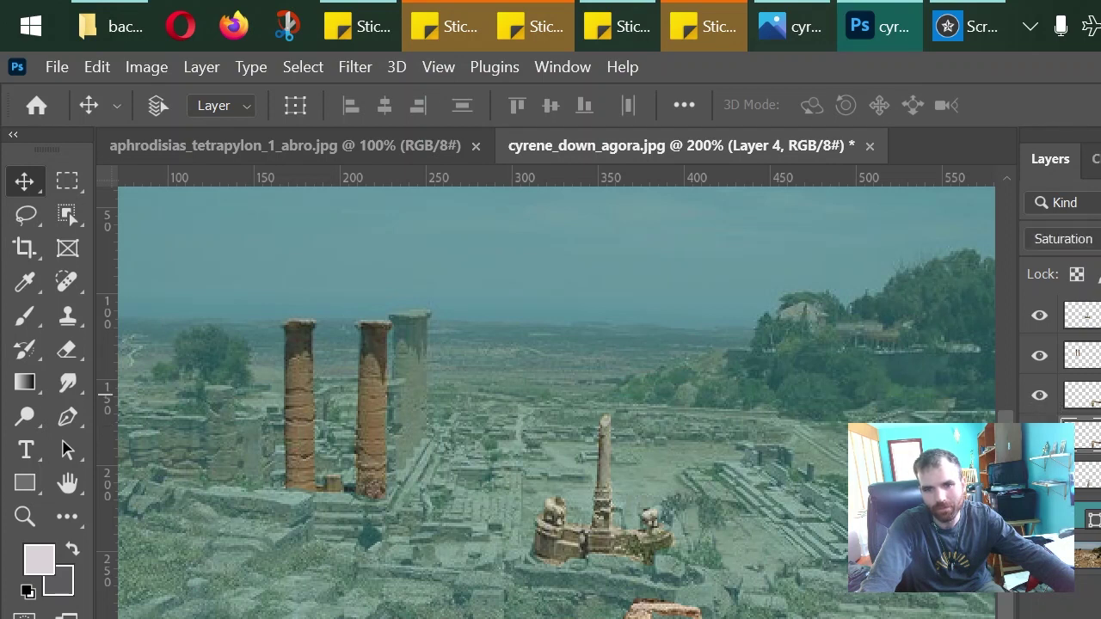
left_click(1086, 395, "shift")
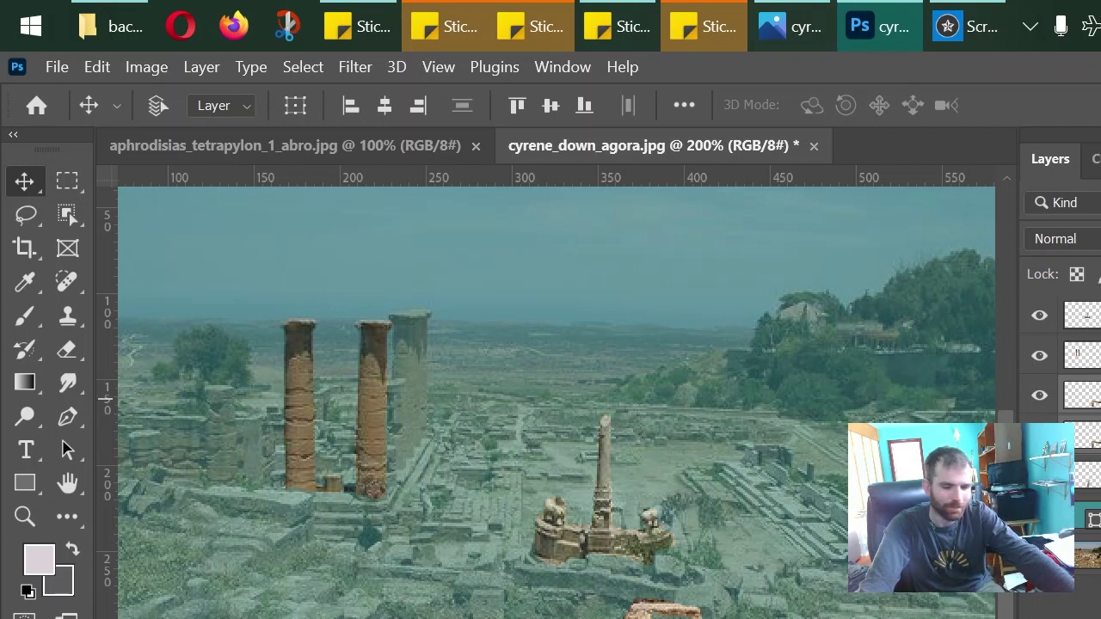
left_click(1086, 395)
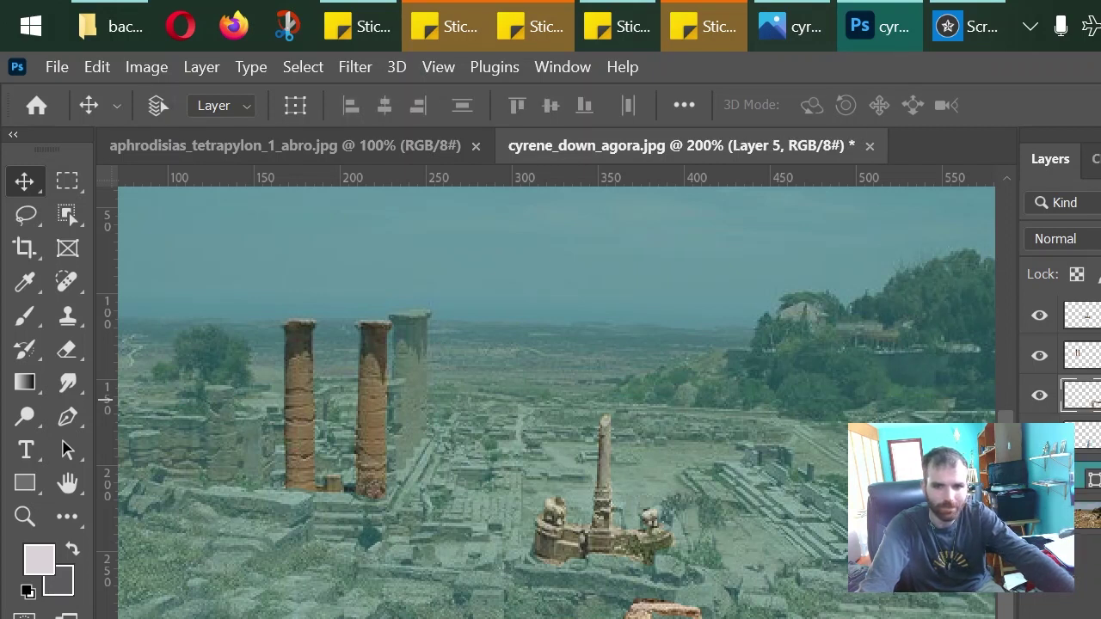
left_click(1093, 430, "shift")
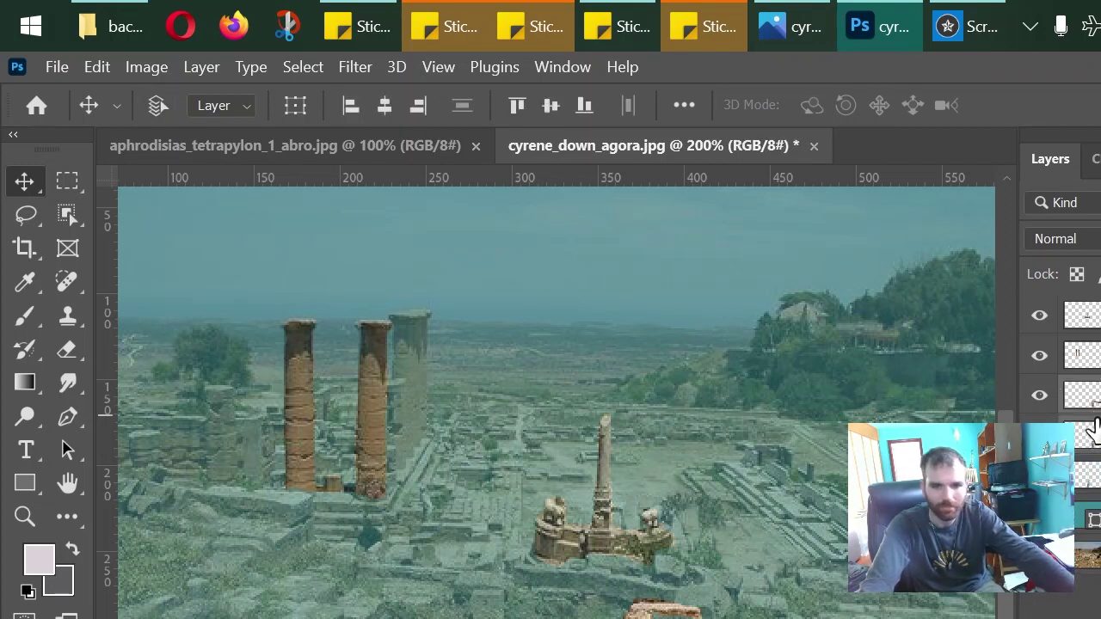
left_click(1094, 434)
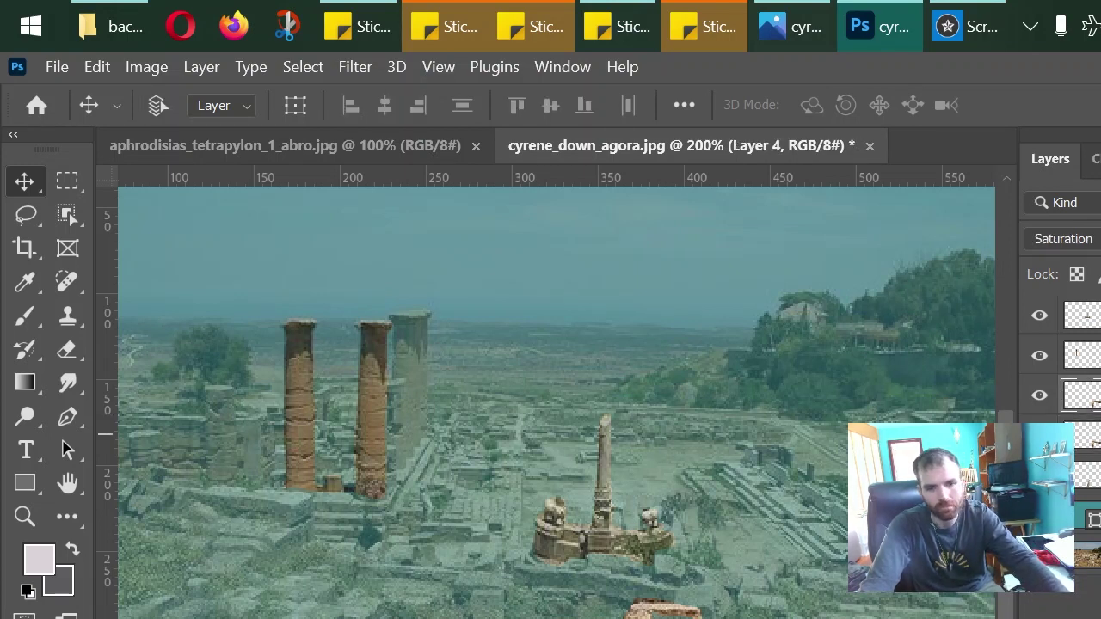
Step: Swap the stacking order of Layer 4 and Layer 5 back and forth, ending with Layer 5 on top
left_click(1088, 435)
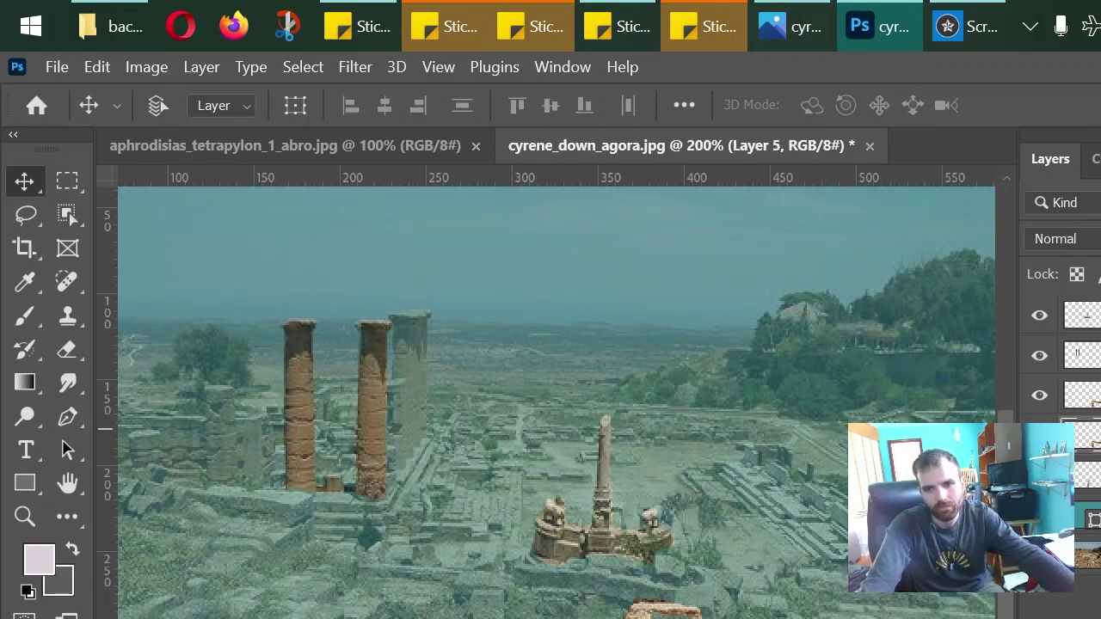
left_click(1091, 392, "shift")
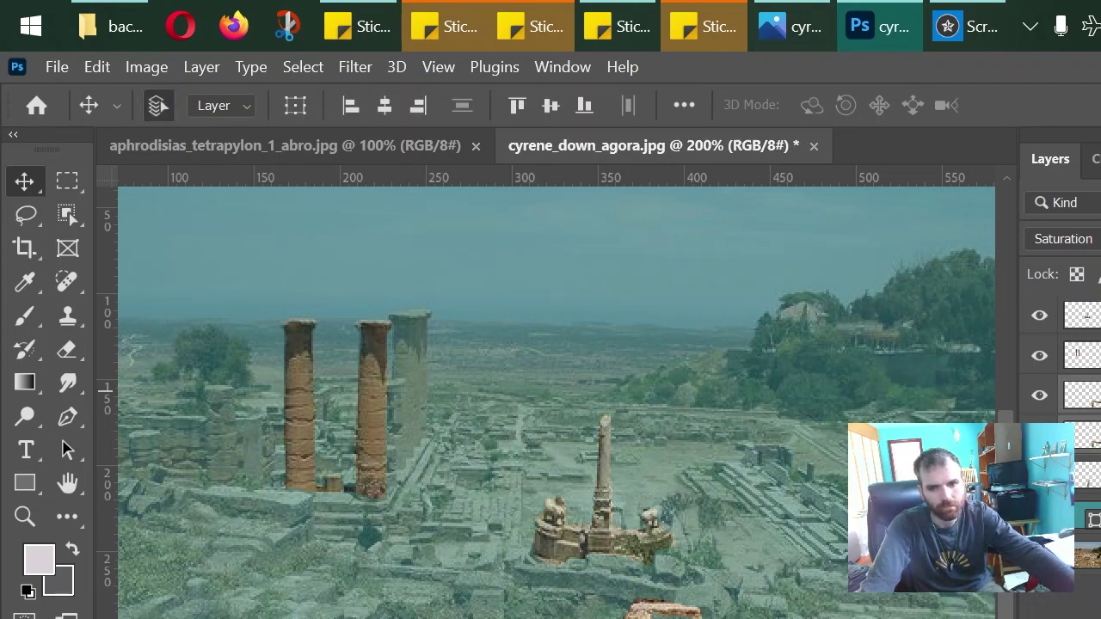
left_click(1082, 395)
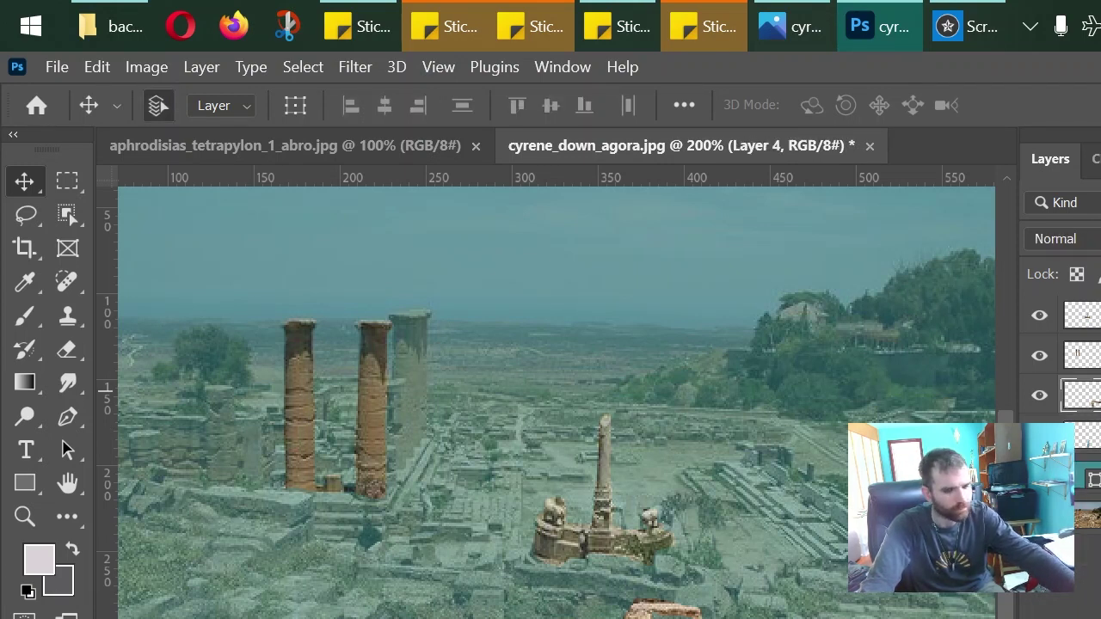
left_click(1091, 434, "shift")
left_click(1096, 425)
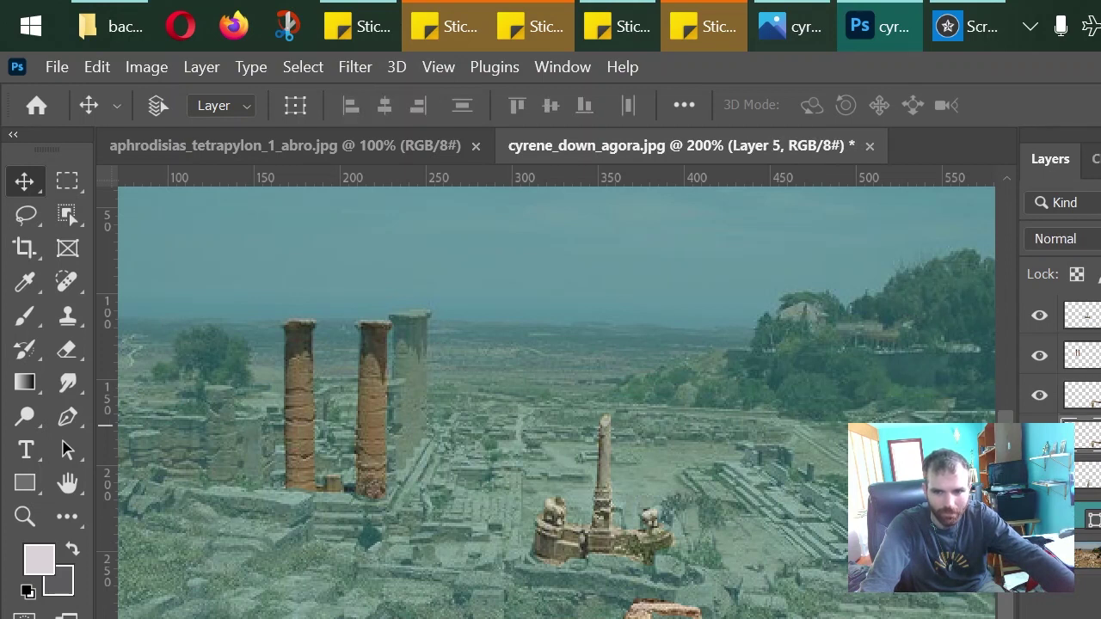
left_click(1096, 402)
left_click(1096, 425)
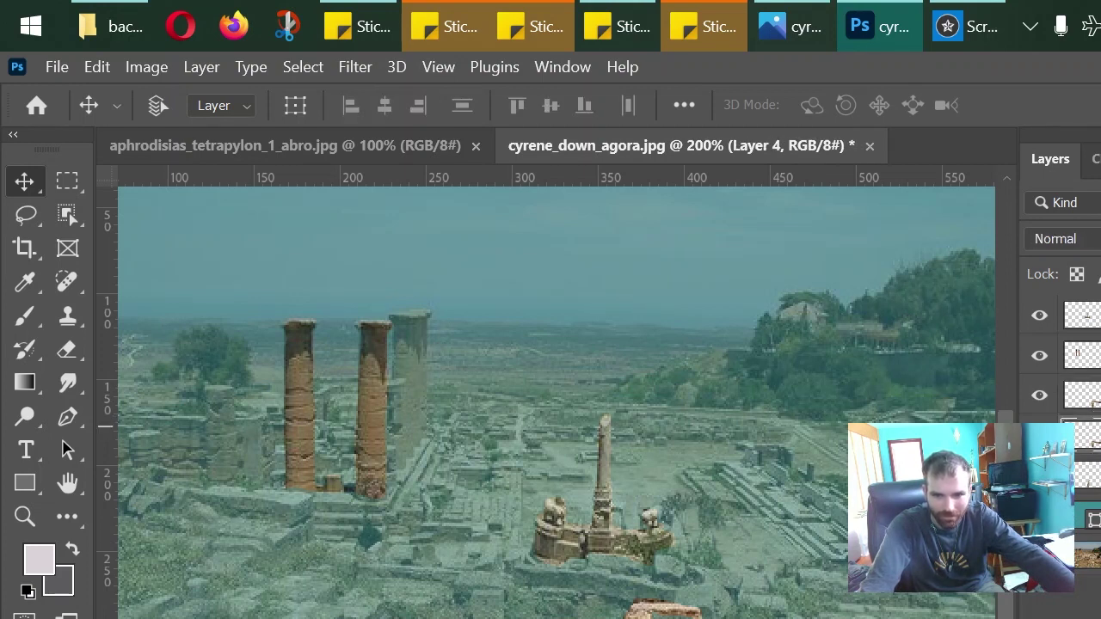
left_click(1096, 397)
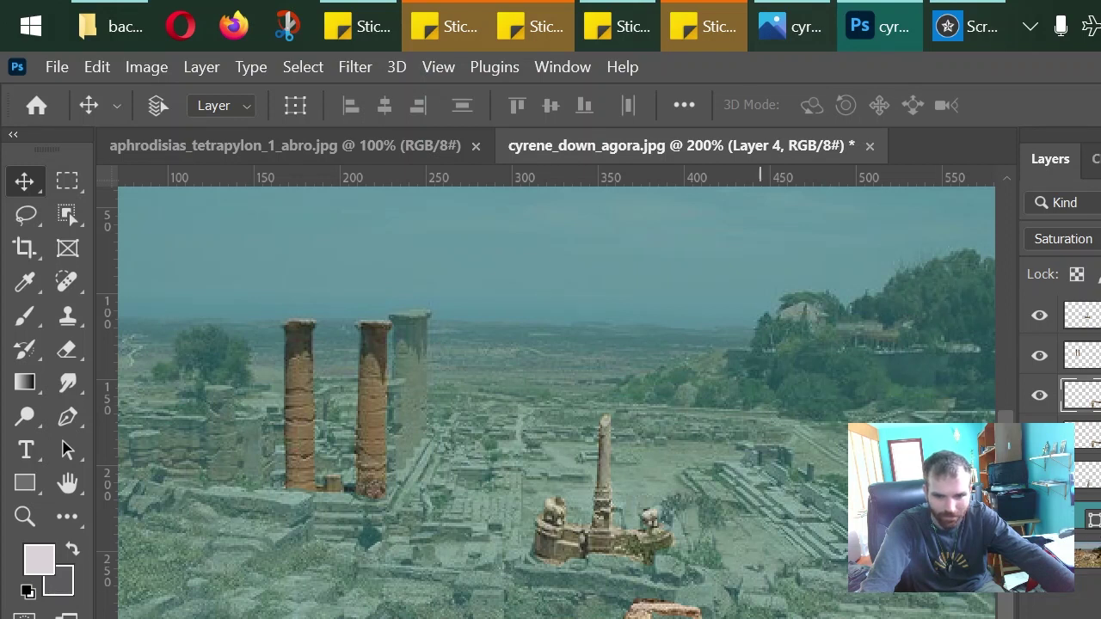
left_click(1096, 427)
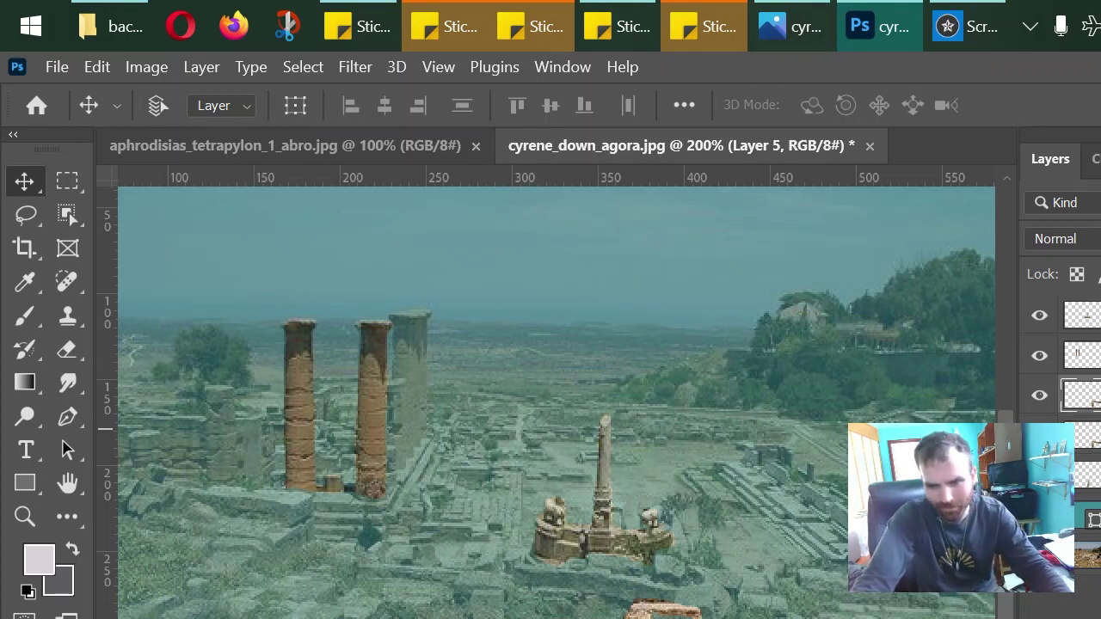
Step: Make Layer 3, the copied foreground stone fragment, the active layer
left_click(1045, 404)
left_click(1045, 435)
left_click(1045, 474)
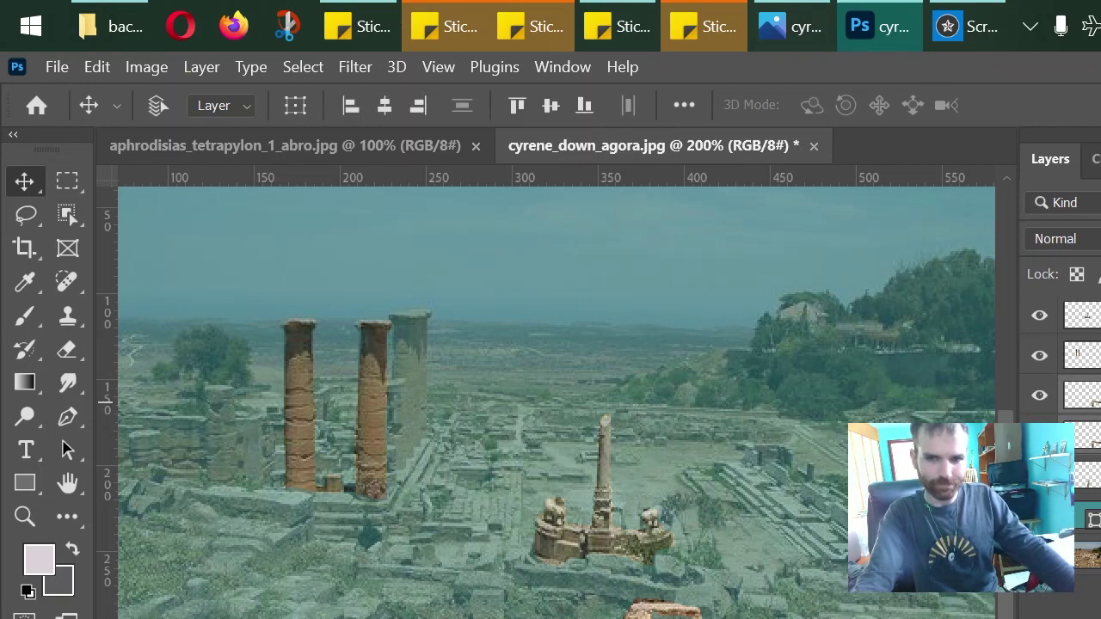
left_click(1044, 513)
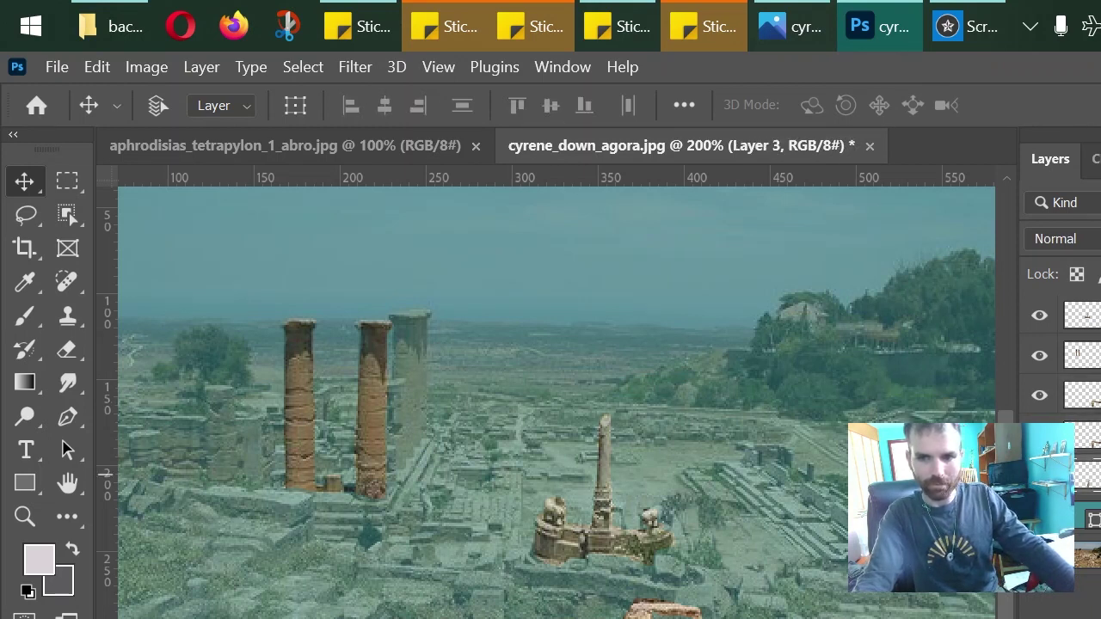
Step: Group all the copied ruin layers above the teal overlay and name the group greek_ruins
left_click(1044, 554)
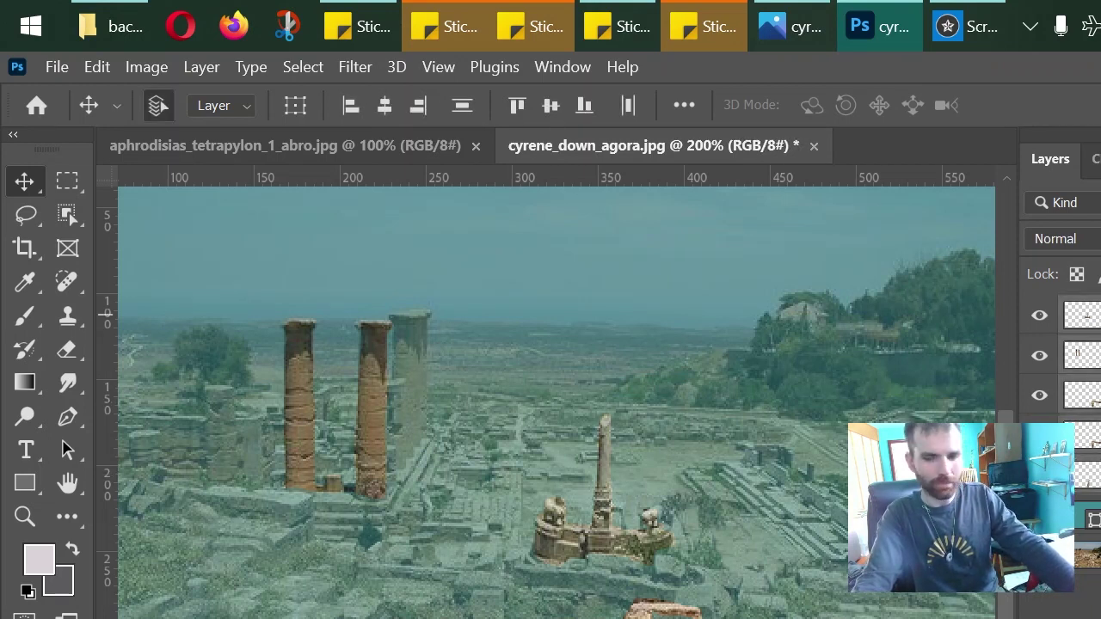
key("ctrl+g")
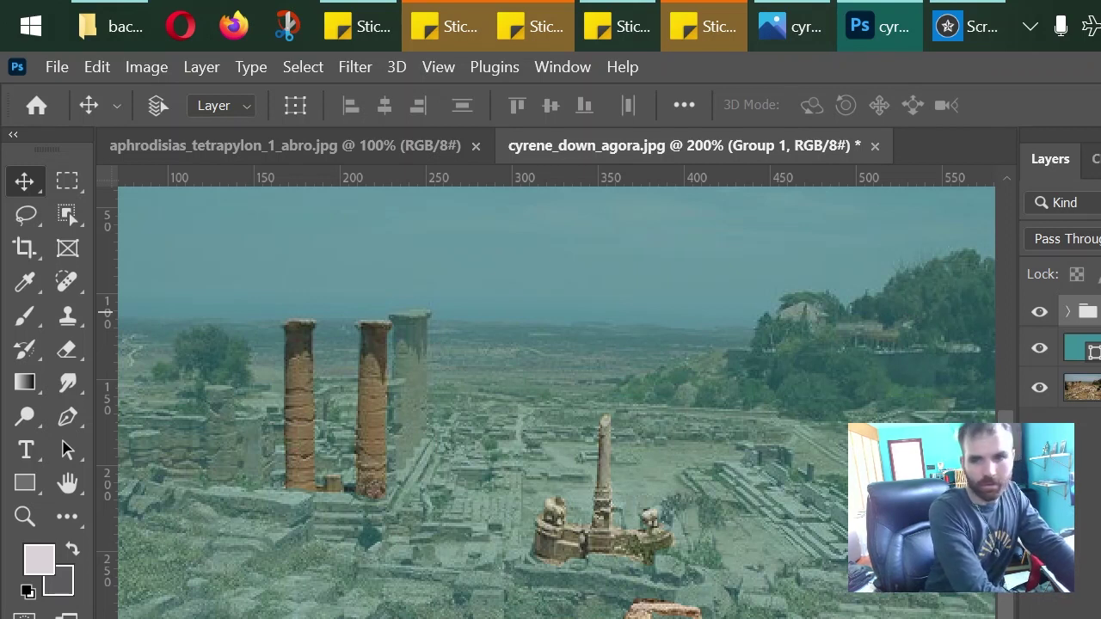
key("alt+[")
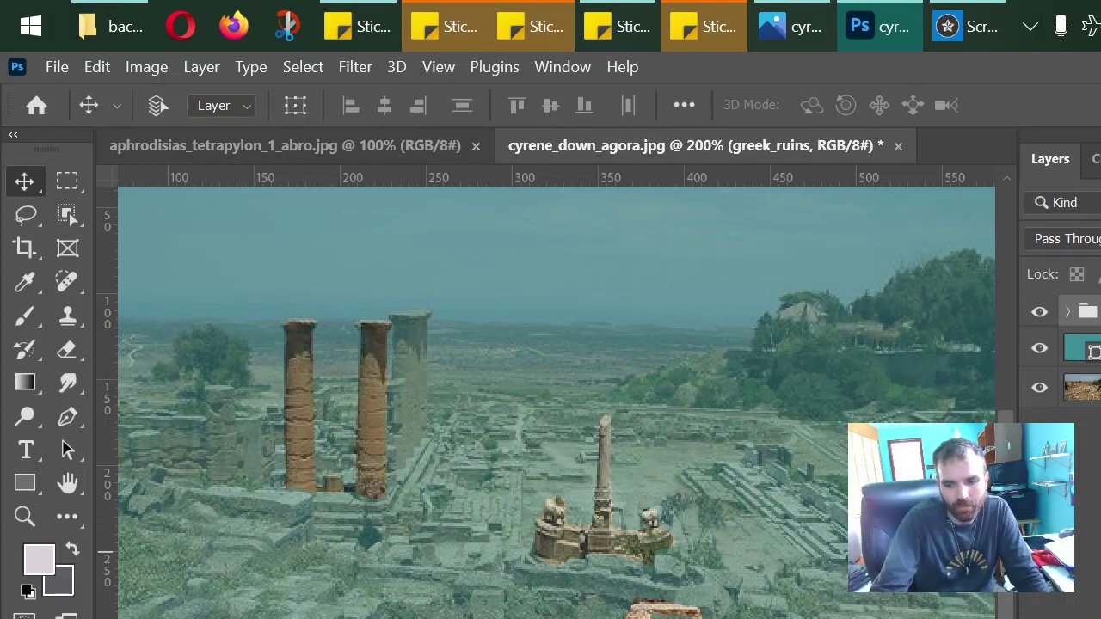
Step: Add a layer above the greek_ruins group, try handwriting C10 in the sky with the 15 px brush, and undo the strokes
key("ctrl+shift+alt+n")
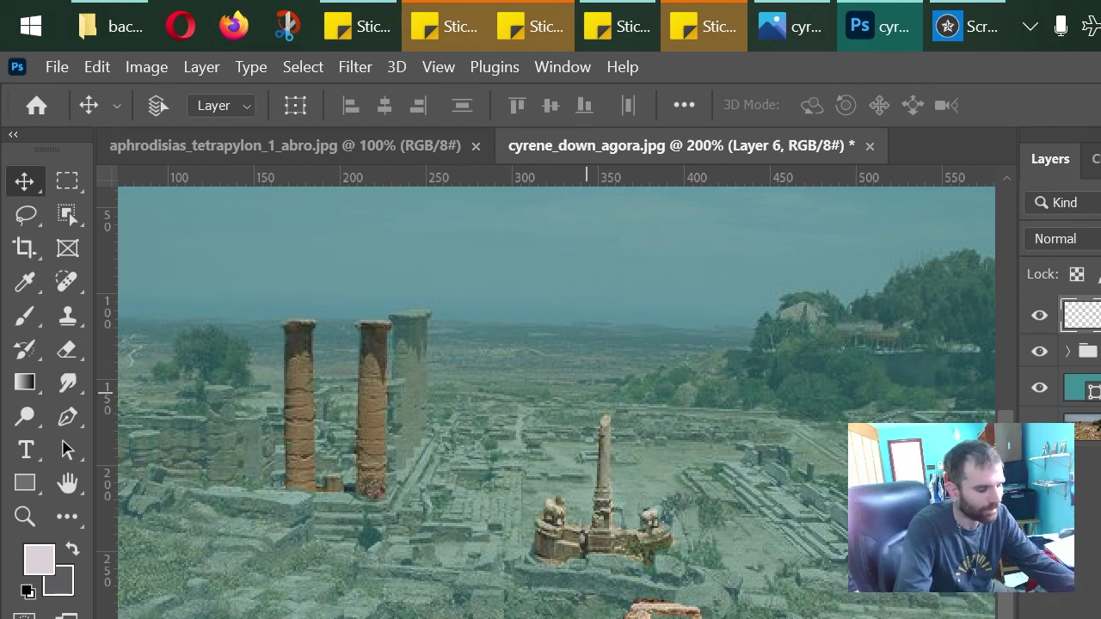
key("b")
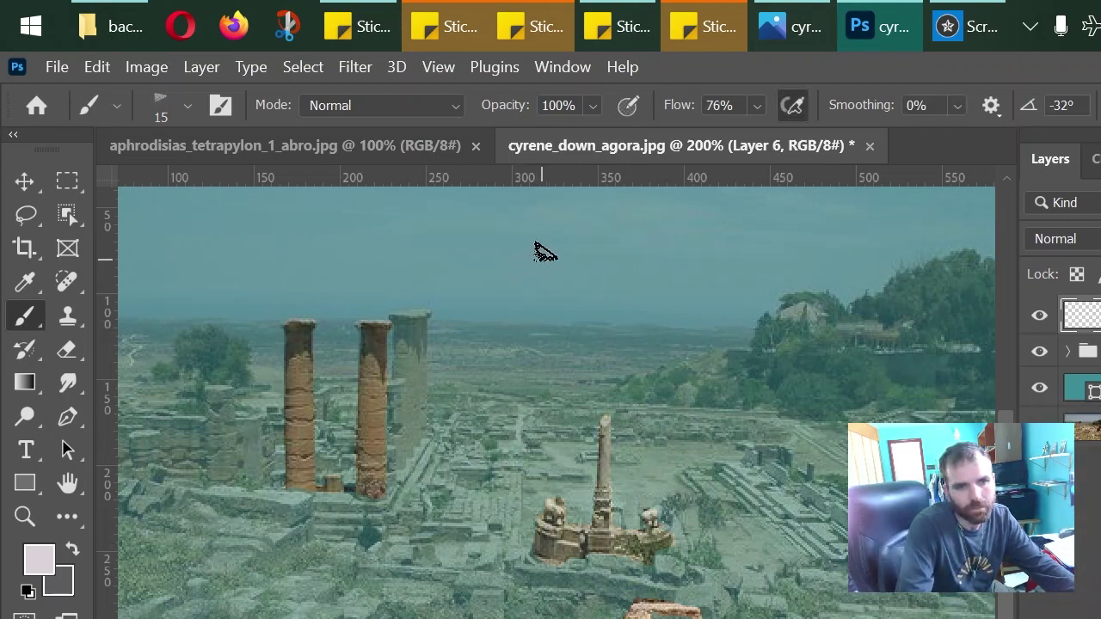
mouse_move(534, 259)
left_mouse_down()
mouse_move(544, 292)
mouse_move(570, 308)
left_mouse_up()
left_click_drag(613, 263, 600, 293)
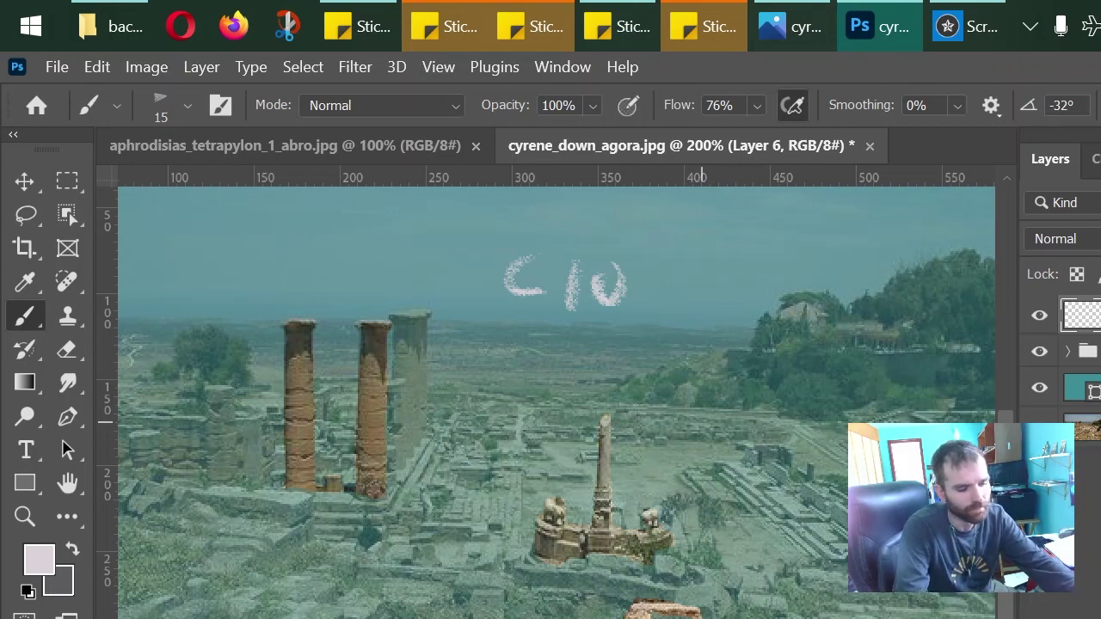
key("ctrl+z")
key("ctrl+z")
key("ctrl+z")
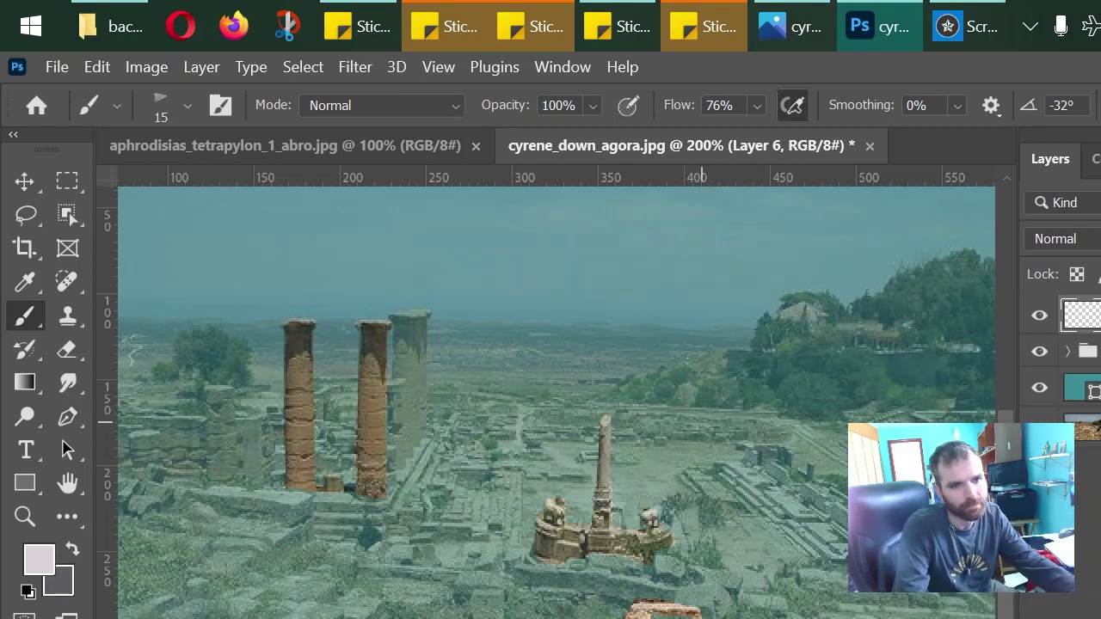
Step: Reduce the brush size to 4 px and handwrite F10 in the sky above the ruins
key("bracketleft")
key("bracketleft")
key("bracketleft")
key("bracketleft")
key("bracketleft")
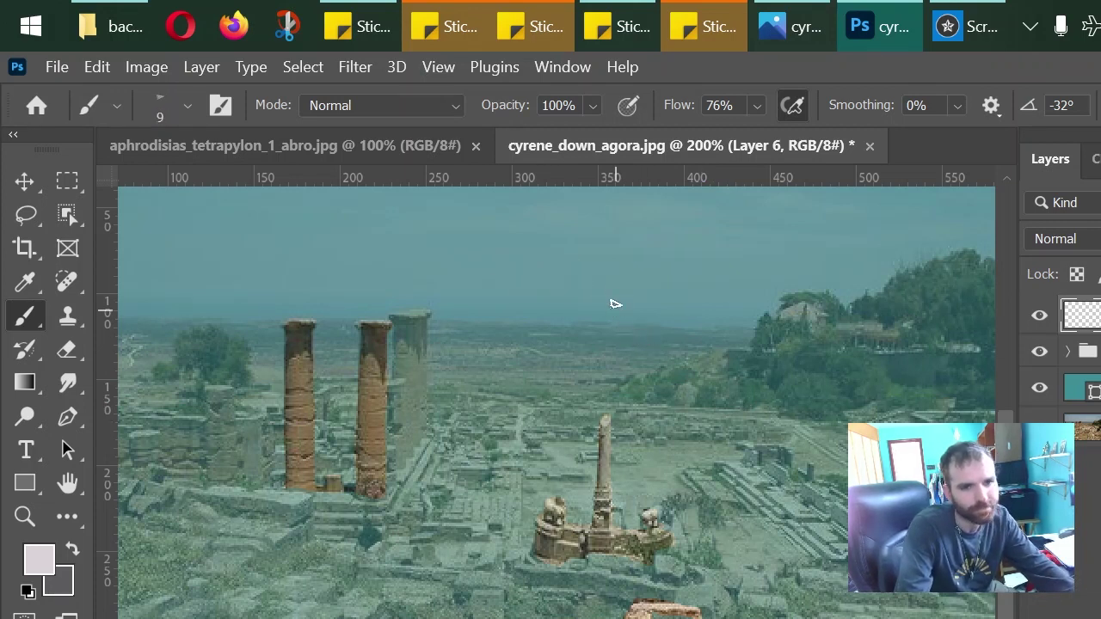
key("bracketleft")
mouse_move(580, 256)
left_mouse_down()
mouse_move(576, 298)
mouse_move(588, 258)
mouse_move(609, 275)
left_mouse_up()
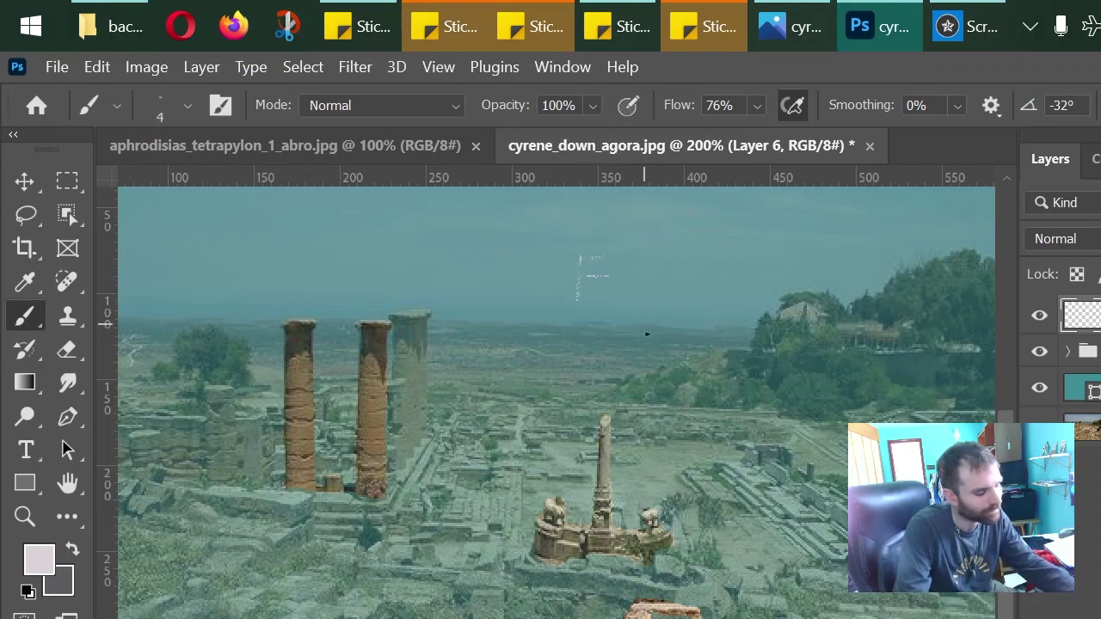
left_click_drag(650, 264, 654, 260)
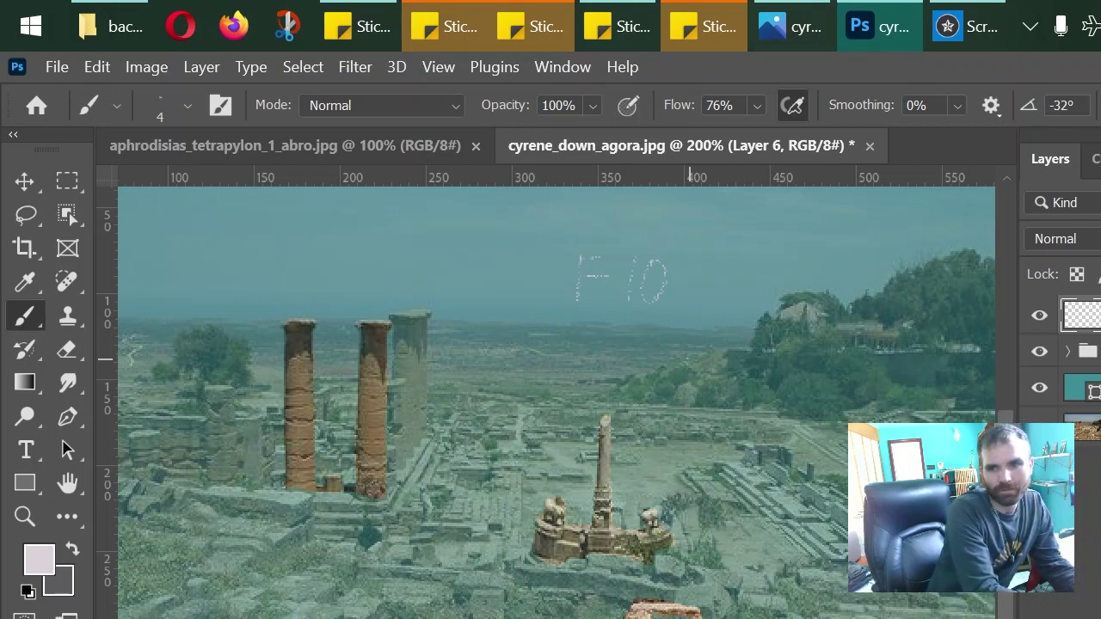
Step: Name the handwriting layer f10_layer and delete it
key("Return")
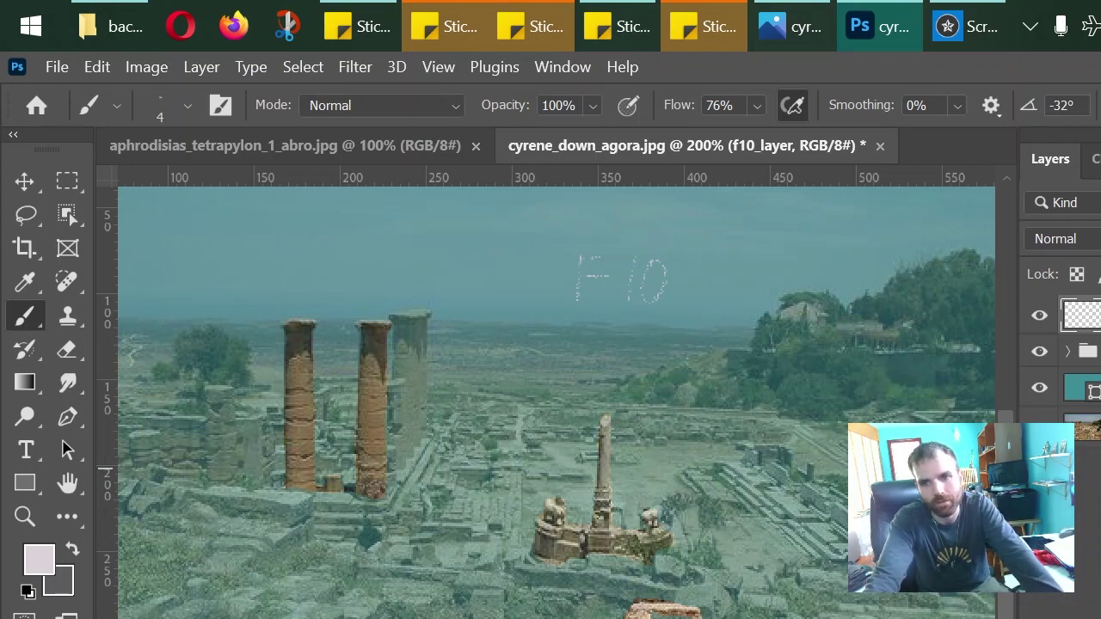
key("Delete")
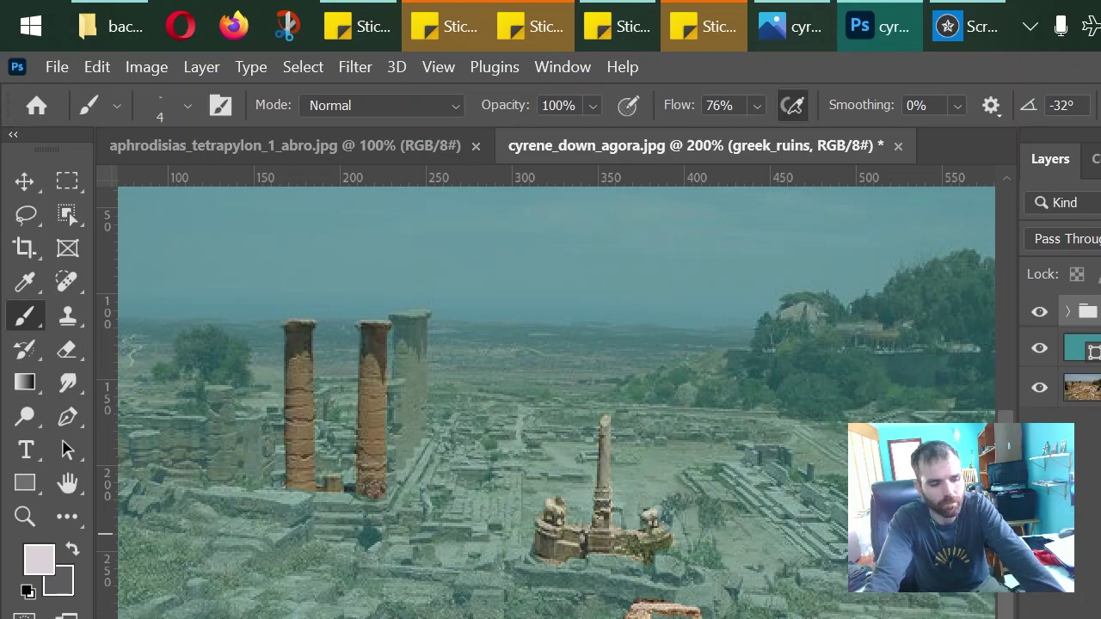
Step: Create a new layer named bubbles above the greek_ruins group
key("ctrl+shift+n")
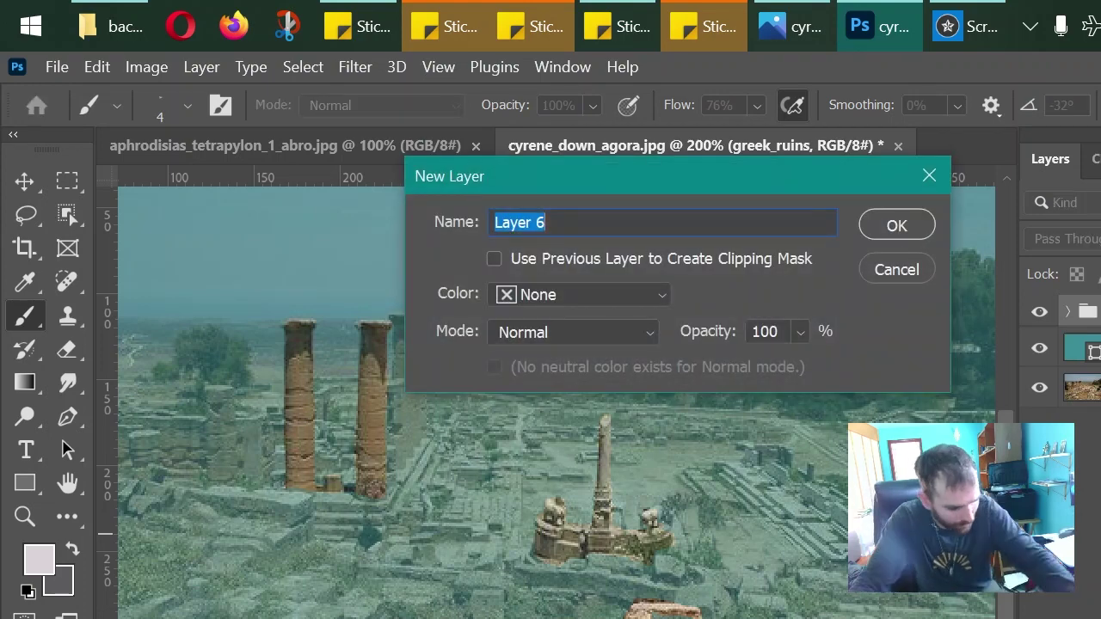
type("b")
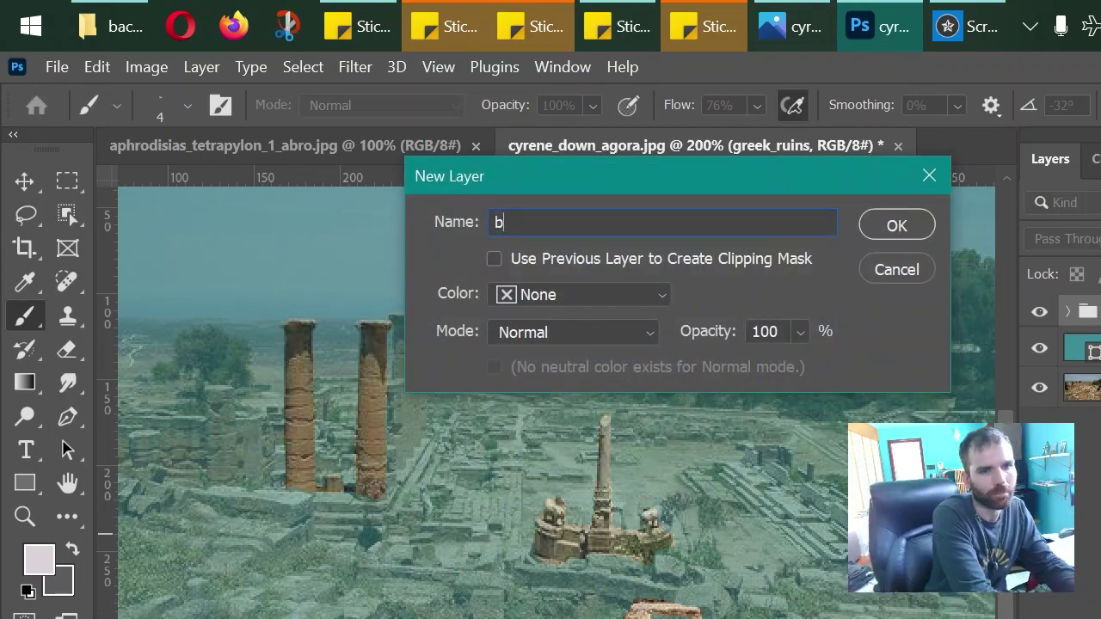
type("ubbles")
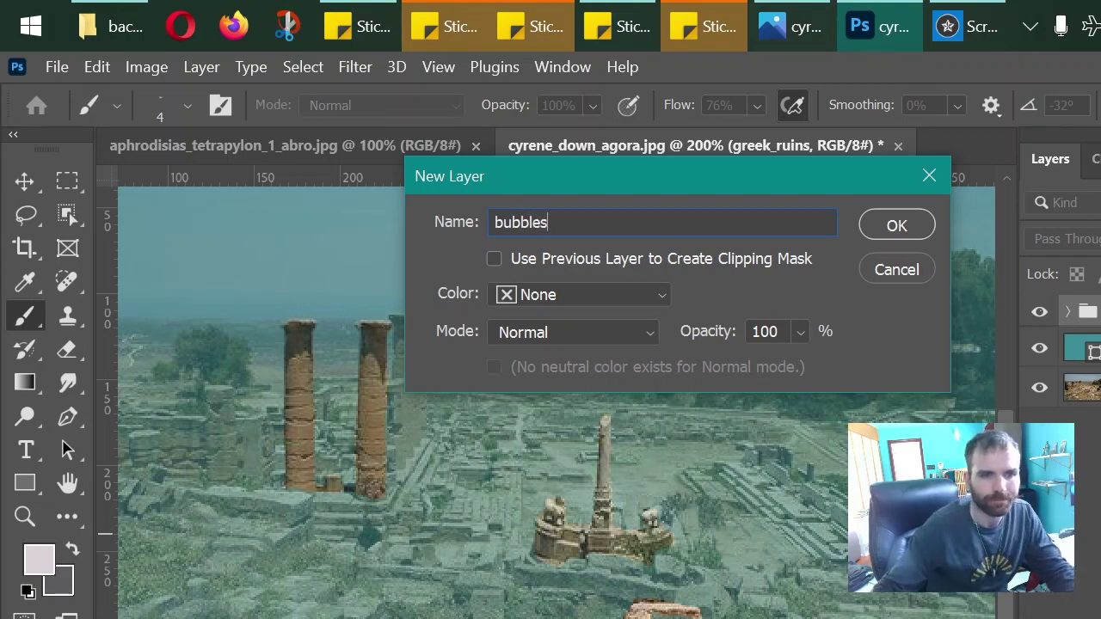
key("Return")
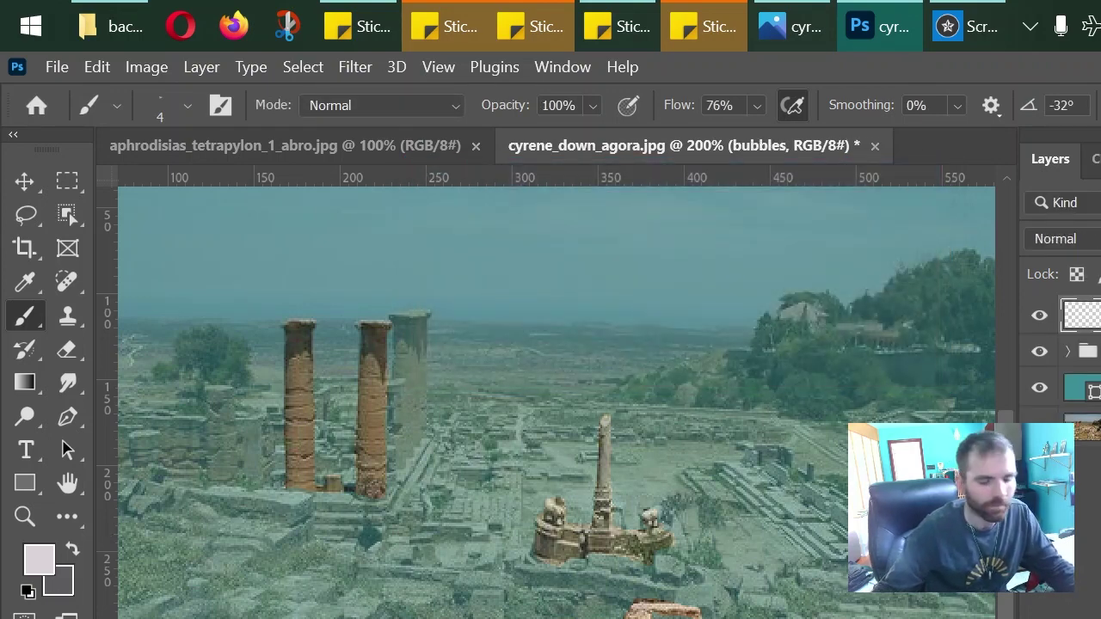
Step: Open the brush settings, switch to the dotted brush preset with 100% flow and enlarge it to 9 px
key("F5")
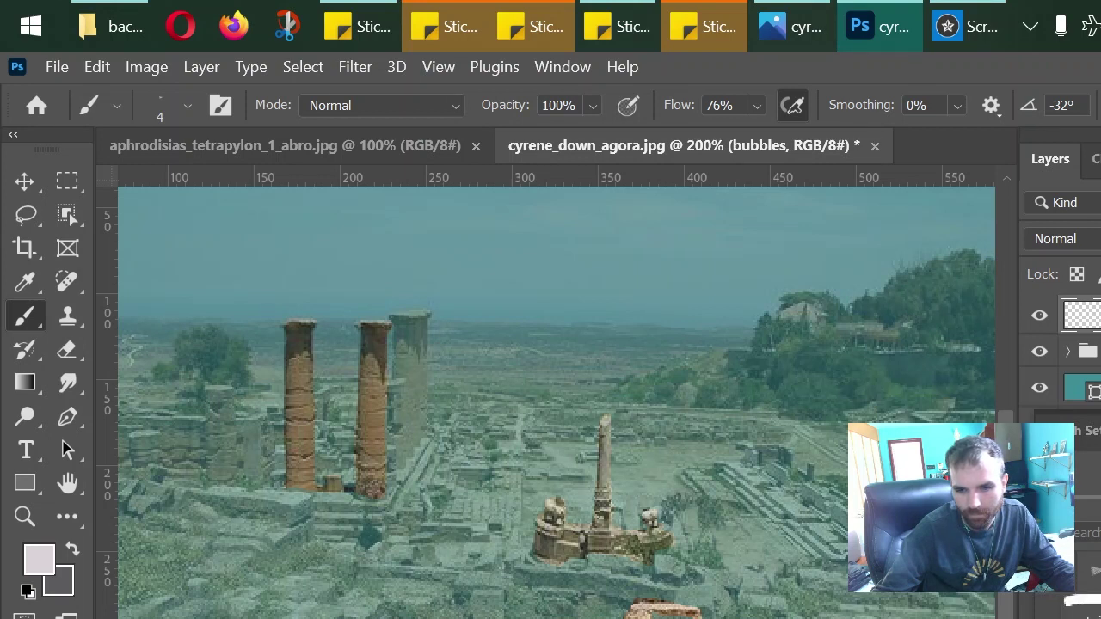
key(".")
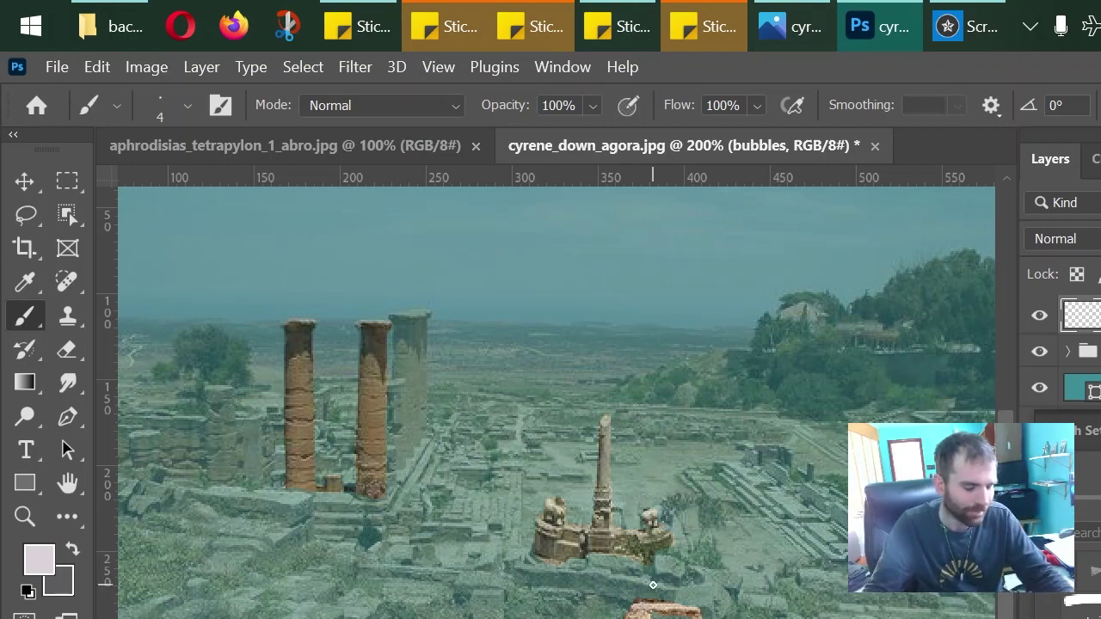
key("bracketright")
key("bracketright")
key("bracketright")
key("bracketright")
key("bracketright")
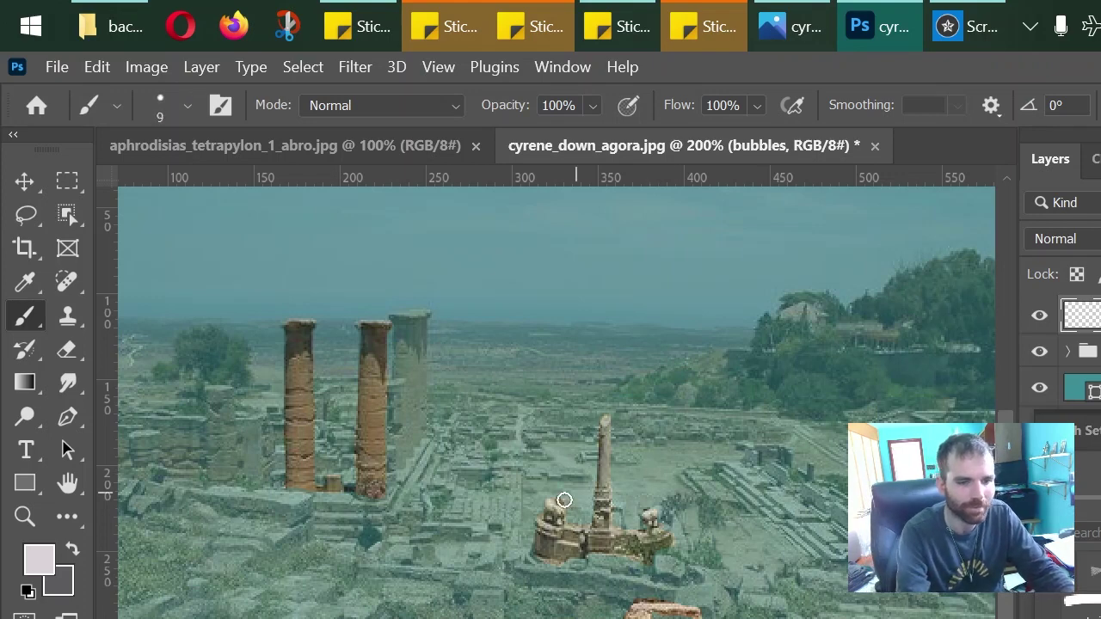
Step: Set the foreground color to a light cyan with hue 185° and return to the Brush tool
left_click(38, 557)
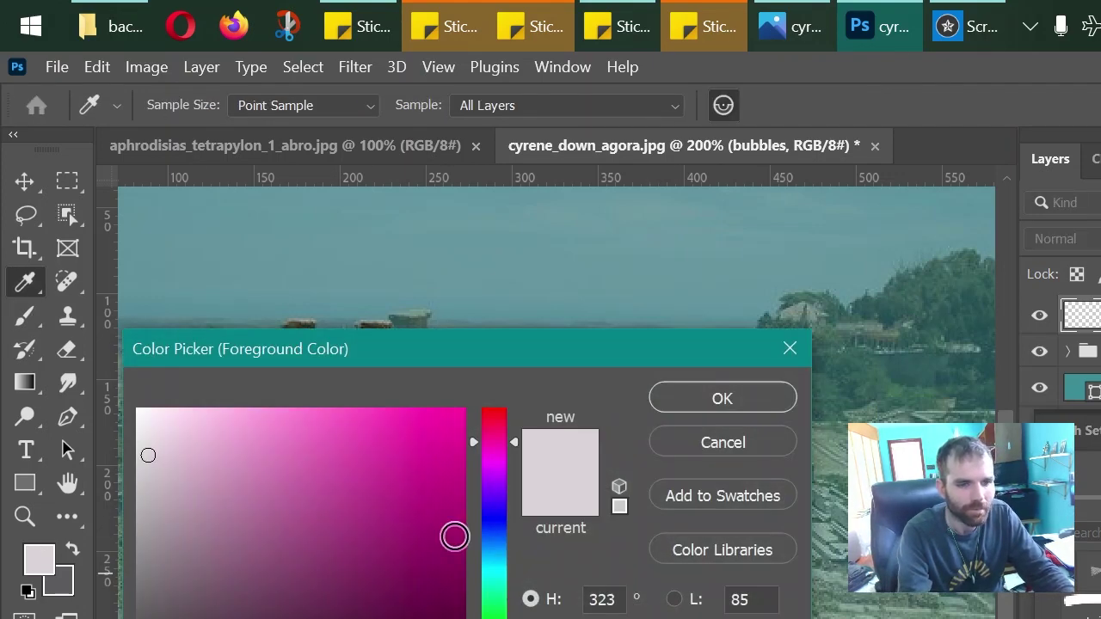
left_click(493, 568)
left_click(218, 495)
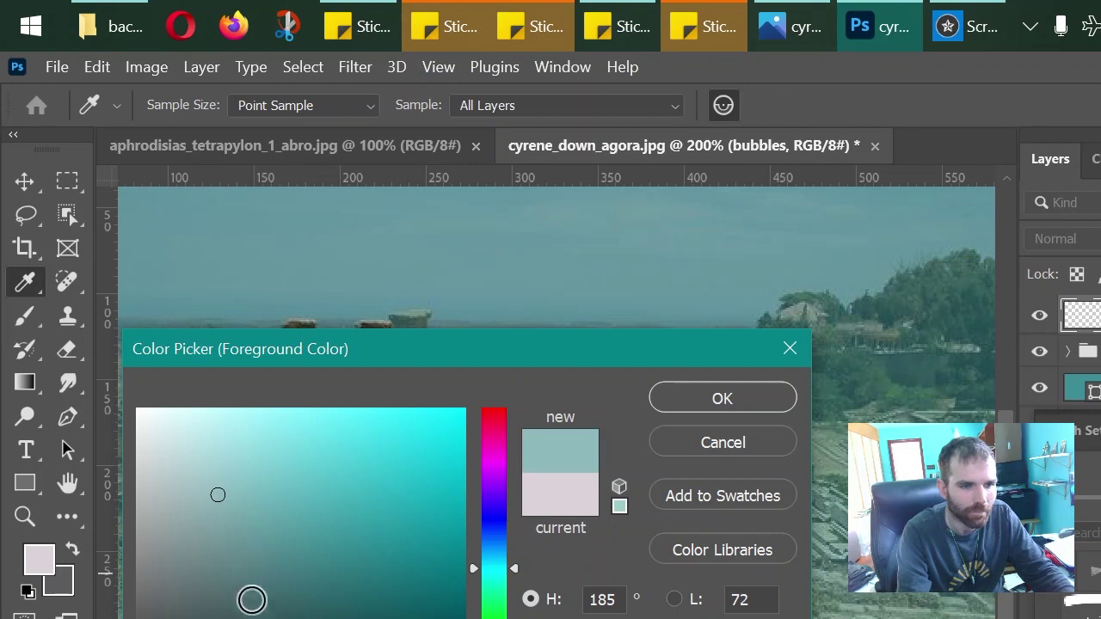
left_click(178, 427)
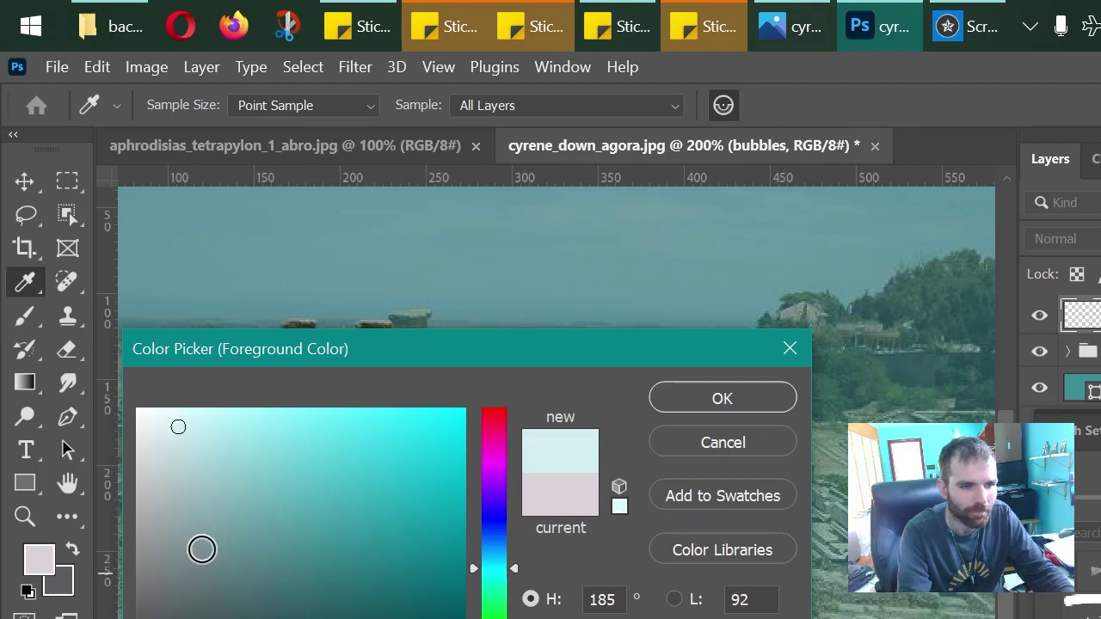
left_click(246, 420)
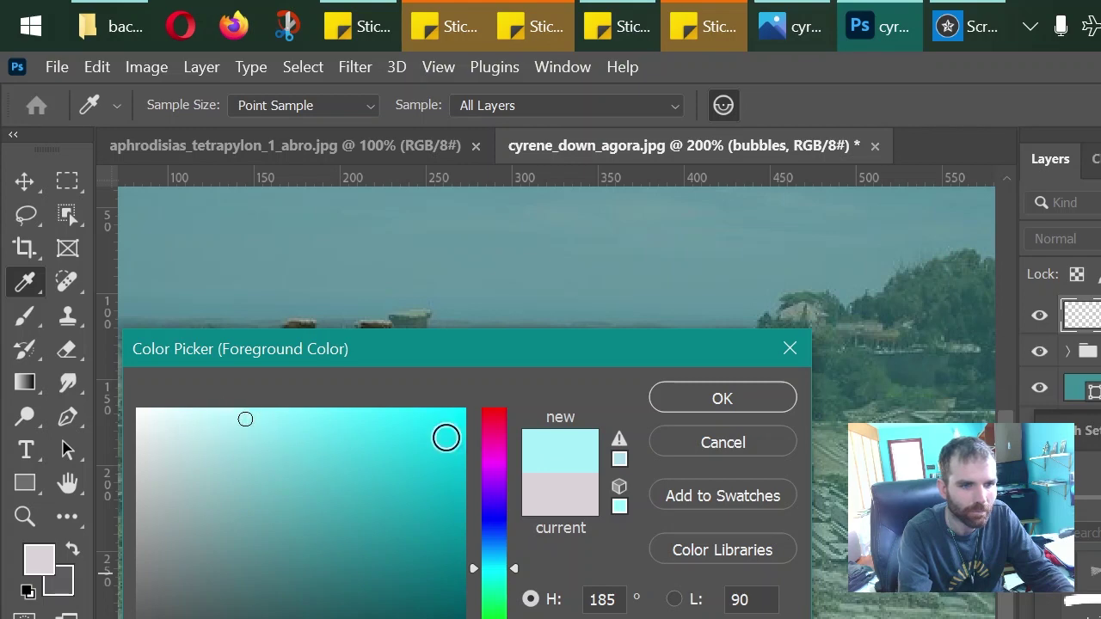
left_click(698, 400)
key("b")
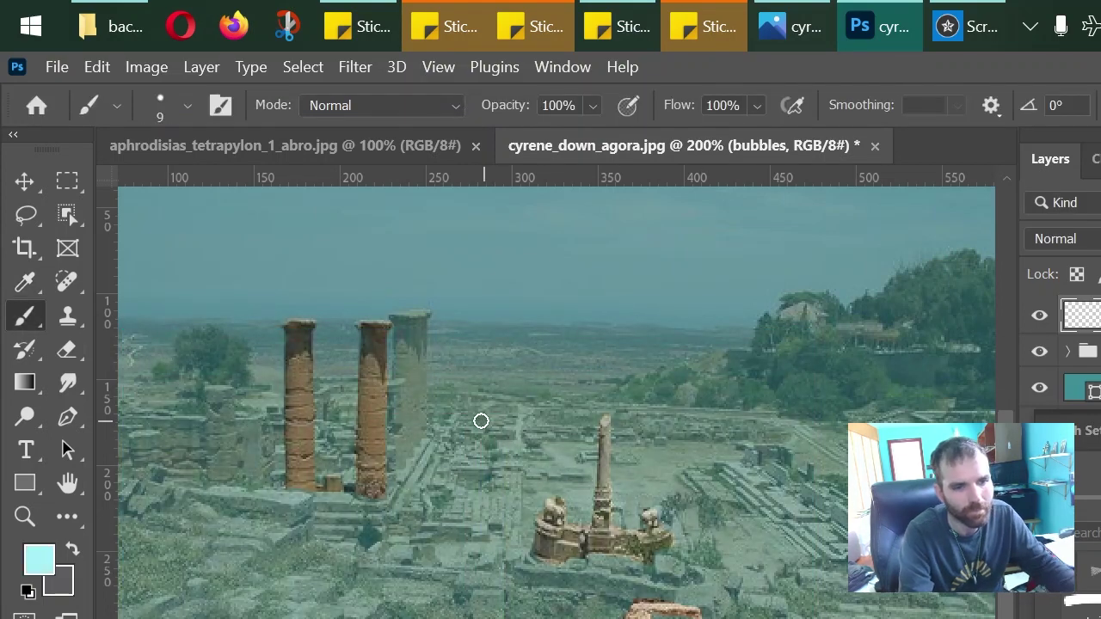
Step: Enlarge the brush to 25 px and paint wavy, mostly vertical trails of cyan bubbles across the ruins and sky on the bubbles layer
key("bracketright")
key("bracketright")
key("bracketright")
key("bracketright")
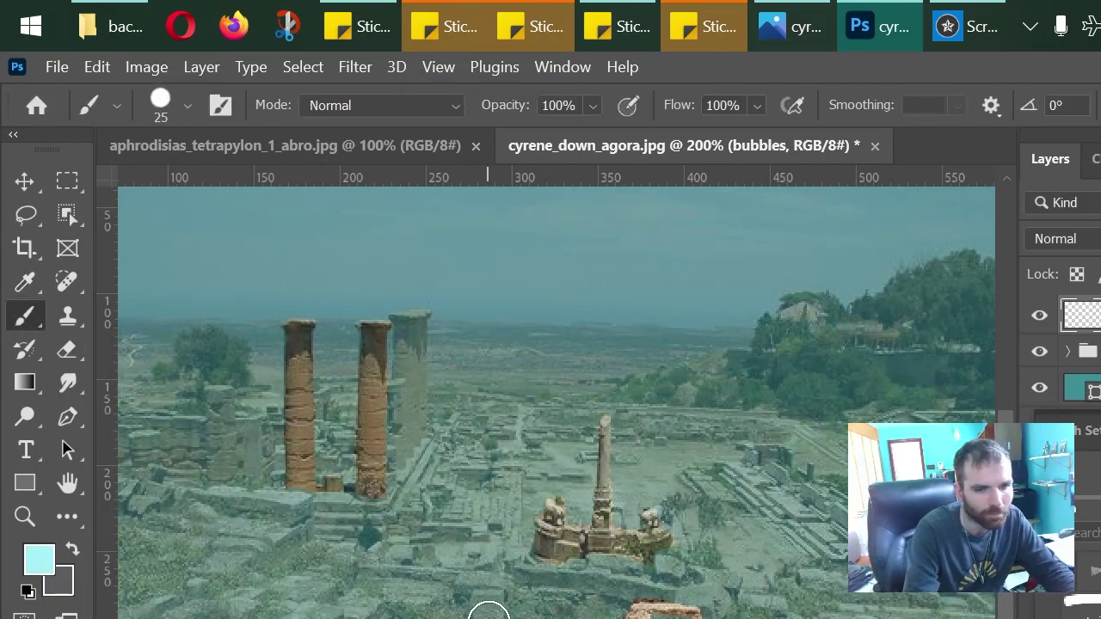
mouse_move(479, 613)
left_mouse_down()
mouse_move(462, 529)
mouse_move(494, 475)
mouse_move(492, 338)
left_mouse_up()
mouse_move(577, 572)
left_mouse_down()
mouse_move(578, 298)
mouse_move(554, 310)
mouse_move(527, 563)
mouse_move(214, 453)
mouse_move(588, 375)
mouse_move(227, 374)
mouse_move(322, 340)
mouse_move(280, 292)
mouse_move(654, 323)
mouse_move(728, 247)
mouse_move(744, 487)
mouse_move(733, 618)
mouse_move(759, 510)
mouse_move(820, 385)
mouse_move(794, 293)
mouse_move(821, 325)
mouse_move(785, 614)
mouse_move(815, 532)
mouse_move(852, 308)
mouse_move(834, 595)
mouse_move(904, 410)
mouse_move(929, 257)
mouse_move(620, 547)
mouse_move(640, 261)
mouse_move(555, 535)
mouse_move(303, 332)
mouse_move(196, 616)
mouse_move(199, 463)
mouse_move(220, 322)
mouse_move(204, 228)
mouse_move(185, 258)
mouse_move(177, 353)
mouse_move(167, 241)
mouse_move(227, 278)
mouse_move(230, 571)
mouse_move(340, 410)
mouse_move(334, 227)
mouse_move(413, 243)
mouse_move(397, 283)
mouse_move(409, 332)
mouse_move(460, 408)
mouse_move(482, 278)
mouse_move(403, 378)
mouse_move(380, 565)
mouse_move(428, 565)
mouse_move(441, 396)
mouse_move(413, 224)
left_mouse_up()
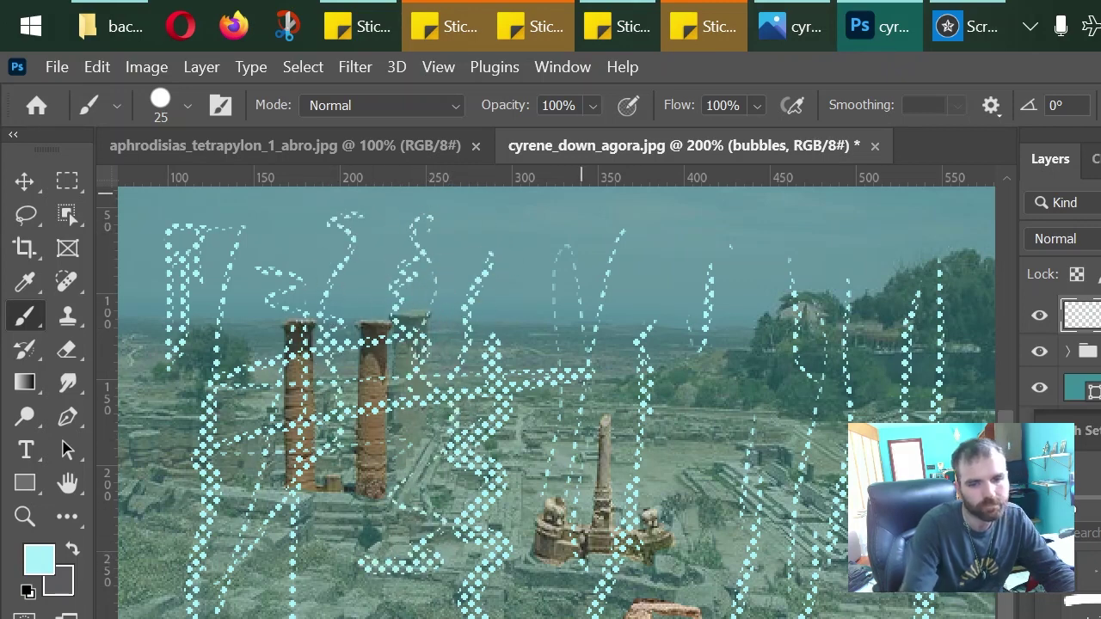